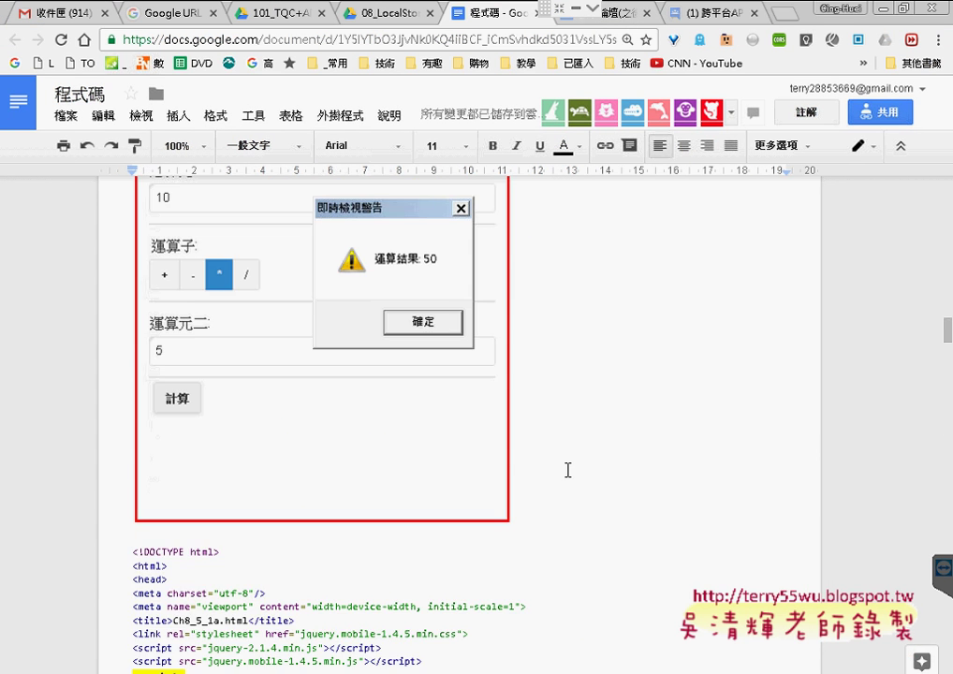
Step: Scroll past the 8-5-1, 8-5-1a and 選課系統 examples down to the Ch8_5_2 price-calculator form
{"action": "scroll", "coordinate": [569, 468], "scroll_direction": "up", "scroll_amount": 3}
{"action": "scroll", "coordinate": [568, 468], "scroll_direction": "up", "scroll_amount": 5}
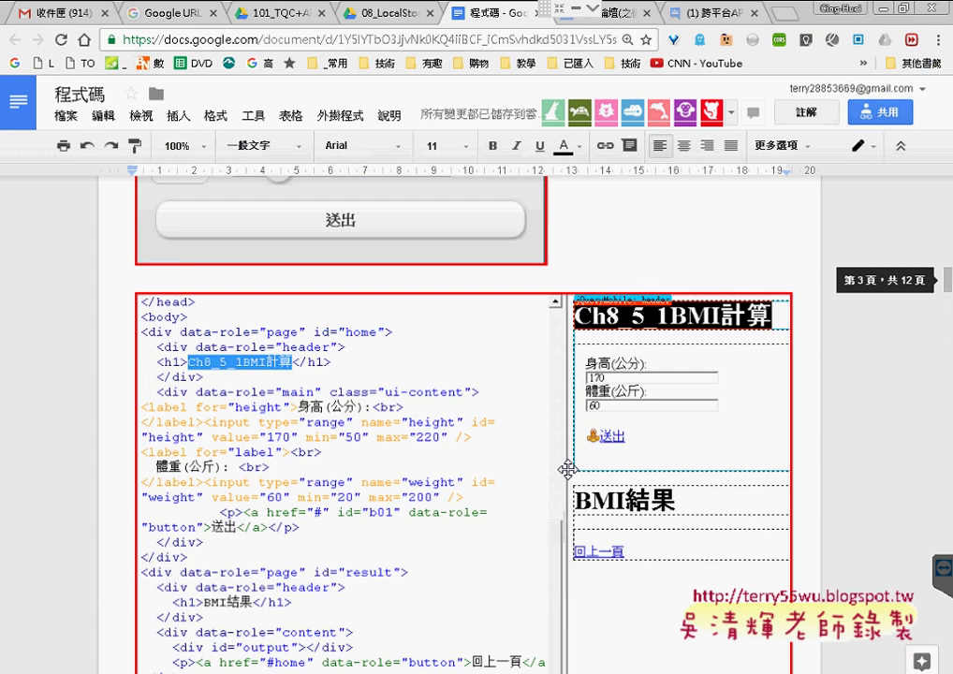
{"action": "scroll", "coordinate": [569, 470], "scroll_direction": "up", "scroll_amount": 4}
{"action": "scroll", "coordinate": [568, 470], "scroll_direction": "up", "scroll_amount": 2}
{"action": "scroll", "coordinate": [568, 470], "scroll_direction": "up", "scroll_amount": 1}
{"action": "scroll", "coordinate": [570, 470], "scroll_direction": "up", "scroll_amount": 1}
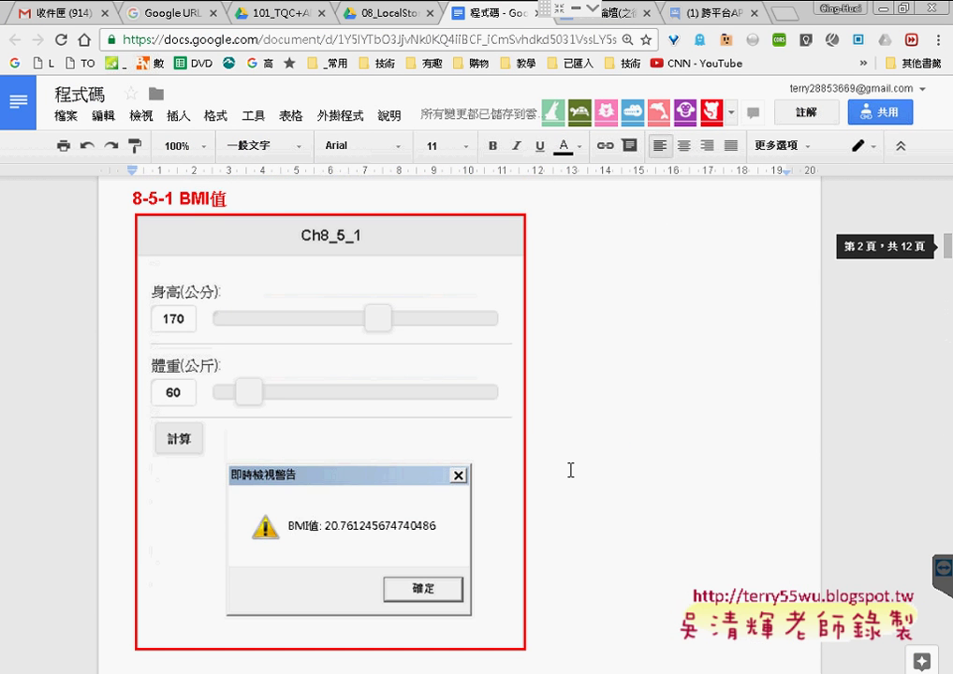
{"action": "scroll", "coordinate": [570, 470], "scroll_direction": "down", "scroll_amount": 5}
{"action": "scroll", "coordinate": [571, 470], "scroll_direction": "down", "scroll_amount": 4}
{"action": "scroll", "coordinate": [570, 470], "scroll_direction": "down", "scroll_amount": 1}
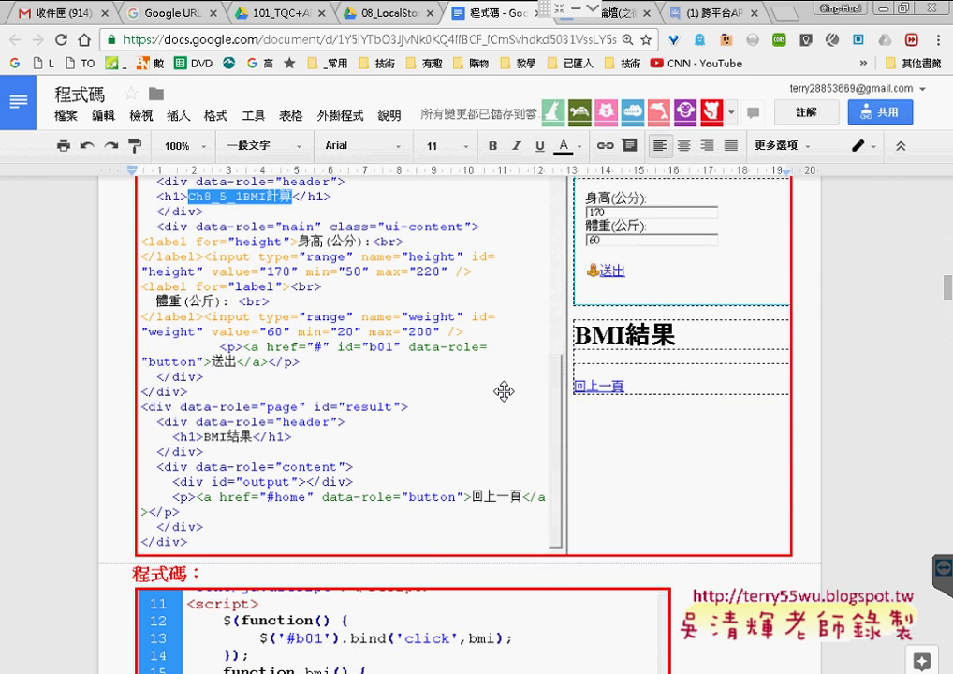
{"action": "scroll", "coordinate": [540, 463], "scroll_direction": "down", "scroll_amount": 3}
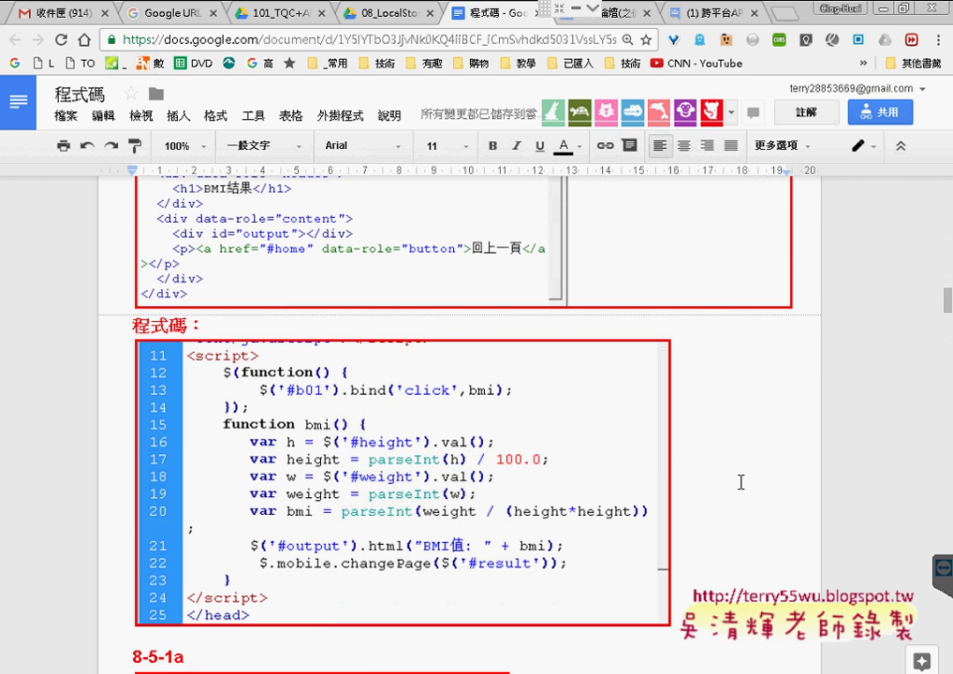
{"action": "scroll", "coordinate": [741, 482], "scroll_direction": "down", "scroll_amount": 3}
{"action": "scroll", "coordinate": [741, 482], "scroll_direction": "down", "scroll_amount": 2}
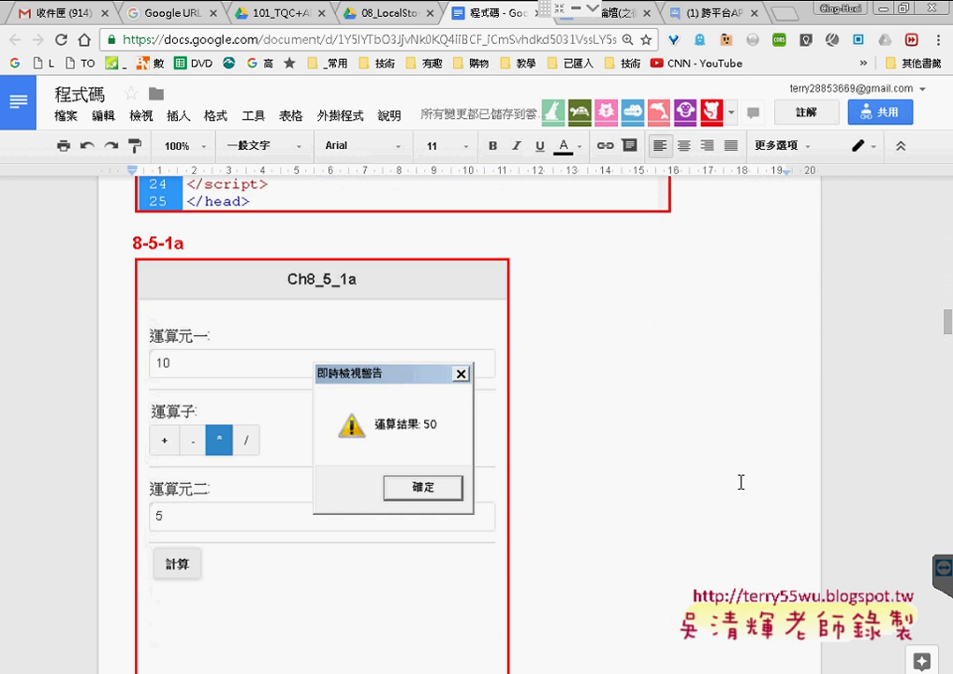
{"action": "scroll", "coordinate": [741, 482], "scroll_direction": "down", "scroll_amount": 1}
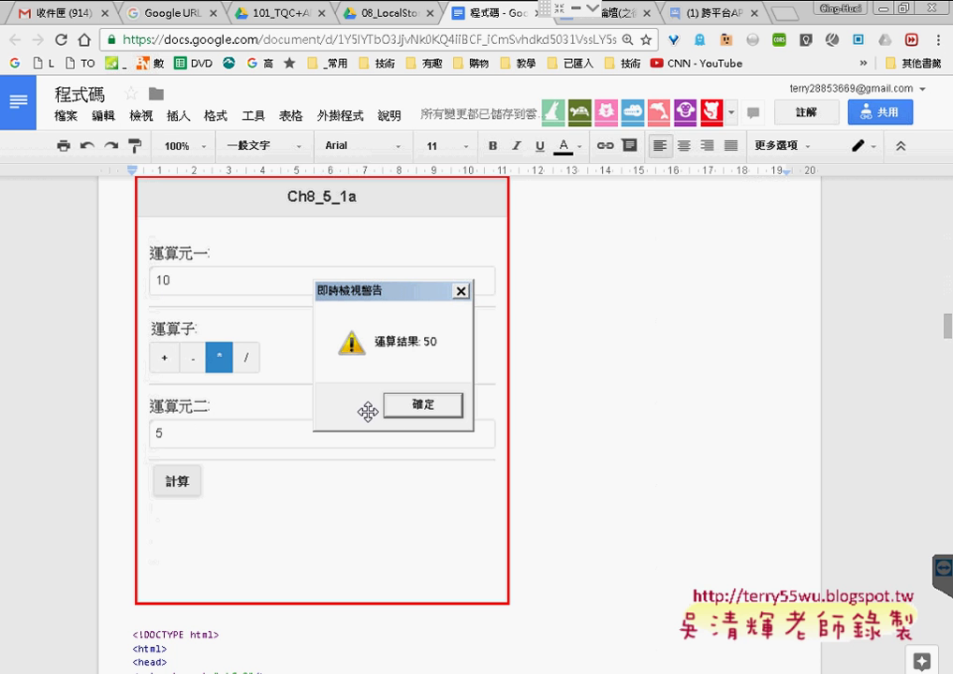
{"action": "scroll", "coordinate": [370, 408], "scroll_direction": "down", "scroll_amount": 2}
{"action": "scroll", "coordinate": [412, 412], "scroll_direction": "down", "scroll_amount": 2}
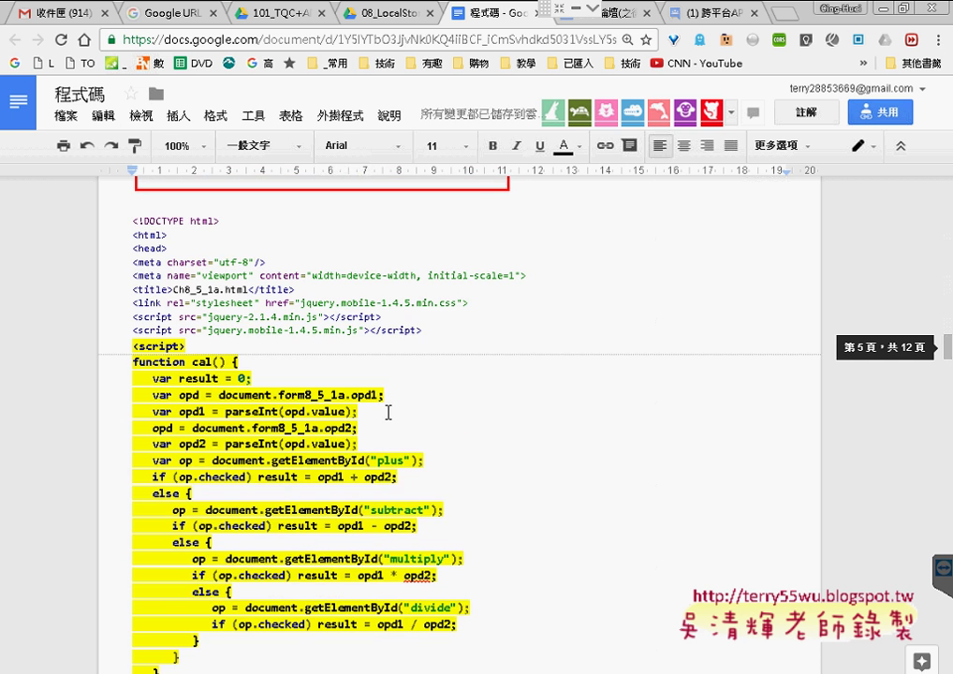
{"action": "scroll", "coordinate": [454, 414], "scroll_direction": "down", "scroll_amount": 3}
{"action": "scroll", "coordinate": [541, 413], "scroll_direction": "down", "scroll_amount": 2}
{"action": "scroll", "coordinate": [559, 413], "scroll_direction": "down", "scroll_amount": 3}
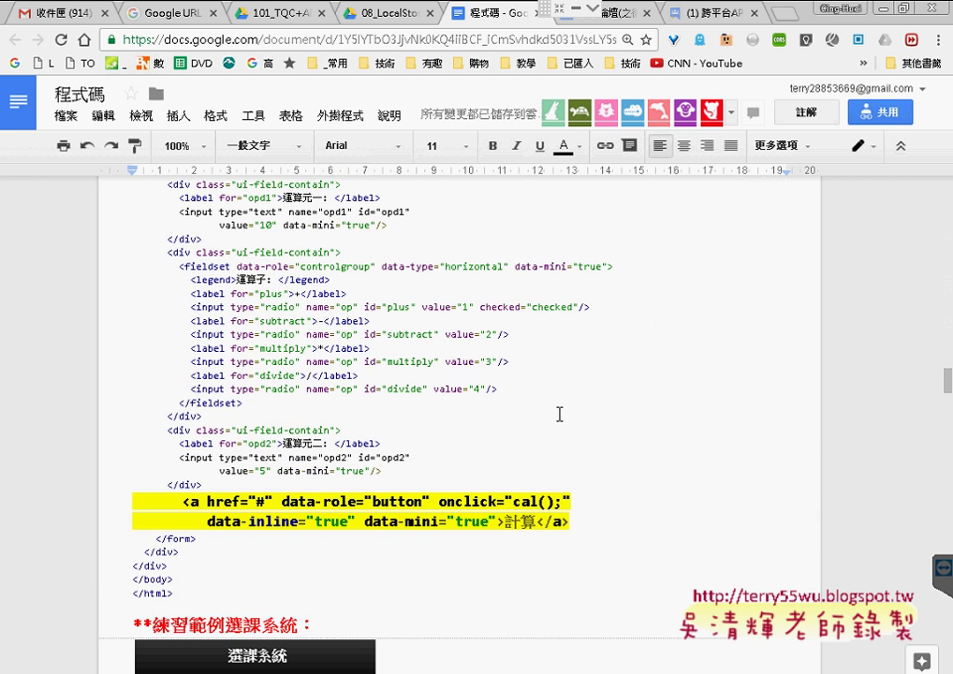
{"action": "scroll", "coordinate": [560, 413], "scroll_direction": "down", "scroll_amount": 1}
{"action": "scroll", "coordinate": [559, 413], "scroll_direction": "down", "scroll_amount": 3}
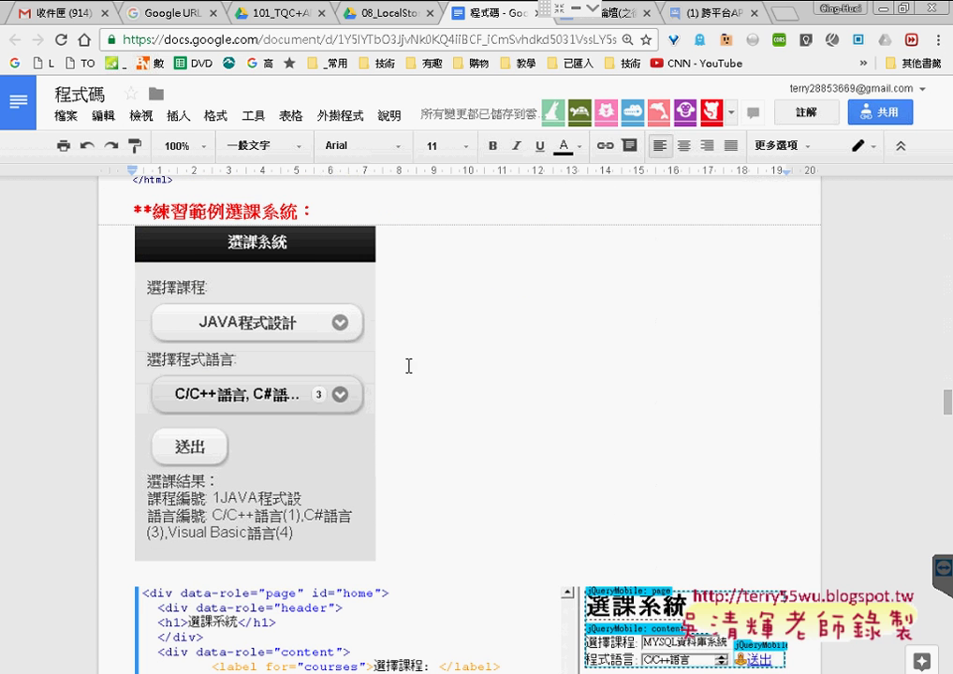
{"action": "scroll", "coordinate": [571, 391], "scroll_direction": "down", "scroll_amount": 3}
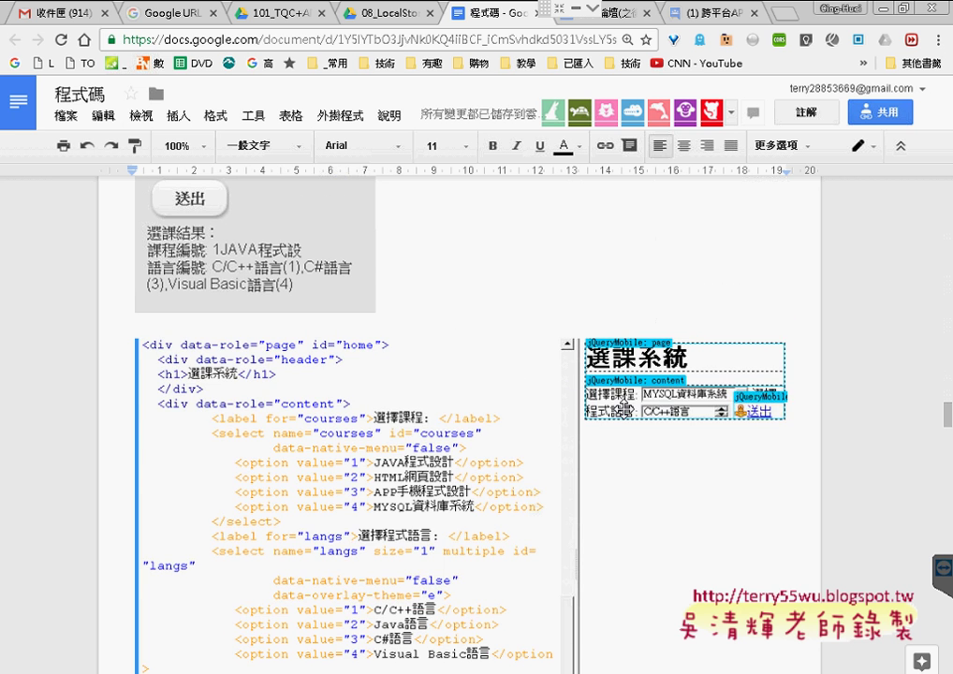
{"action": "scroll", "coordinate": [621, 406], "scroll_direction": "down", "scroll_amount": 2}
{"action": "scroll", "coordinate": [622, 406], "scroll_direction": "down", "scroll_amount": 7}
{"action": "scroll", "coordinate": [624, 409], "scroll_direction": "down", "scroll_amount": 2}
{"action": "scroll", "coordinate": [624, 409], "scroll_direction": "down", "scroll_amount": 1}
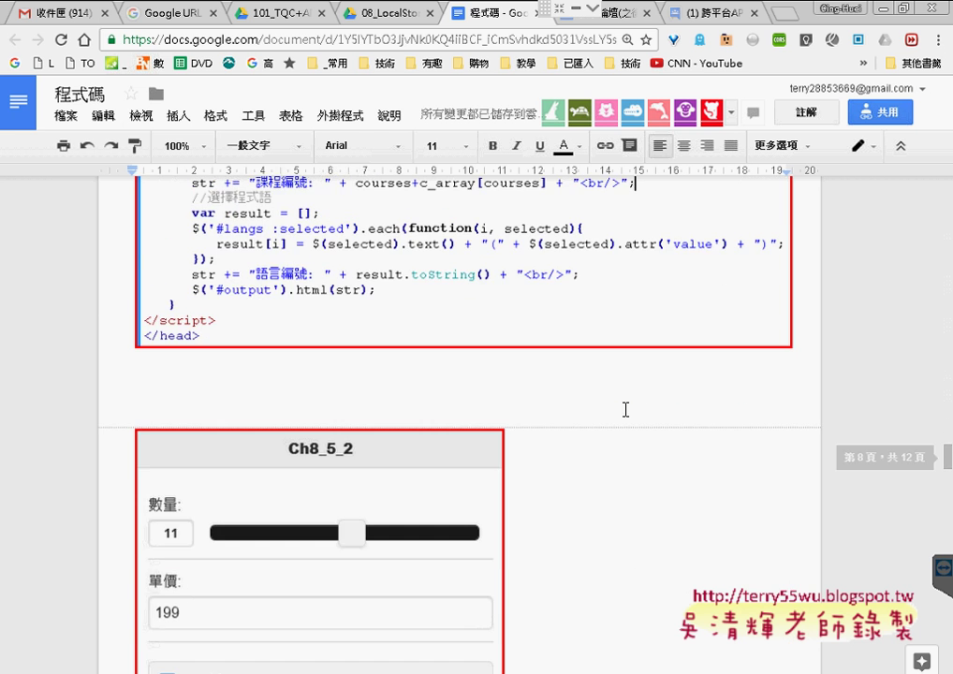
{"action": "scroll", "coordinate": [625, 409], "scroll_direction": "down", "scroll_amount": 2}
{"action": "scroll", "coordinate": [626, 410], "scroll_direction": "down", "scroll_amount": 1}
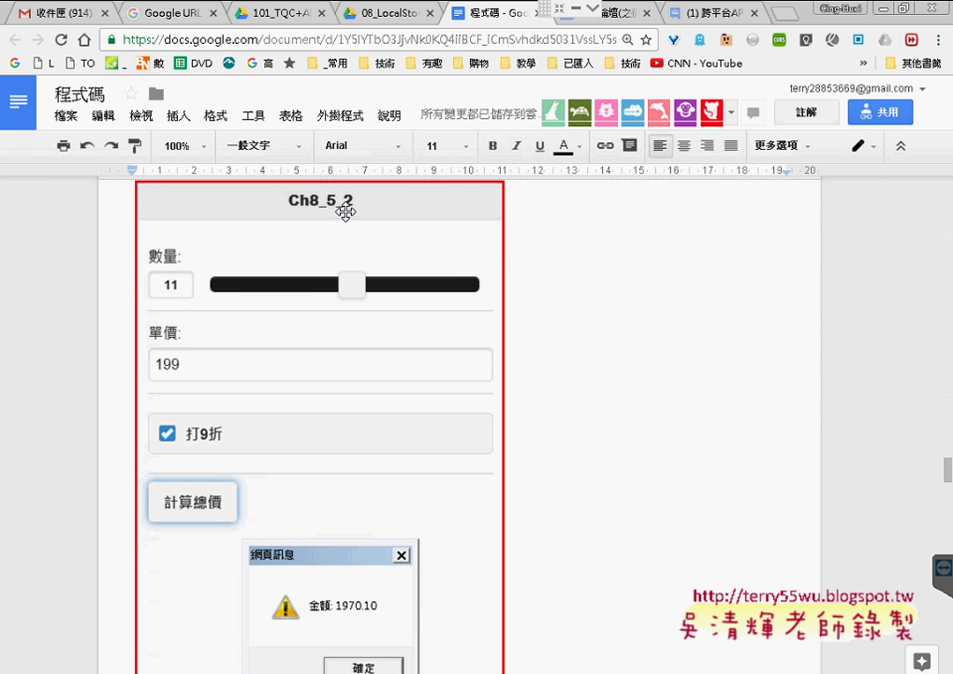
{"action": "scroll", "coordinate": [536, 389], "scroll_direction": "down", "scroll_amount": 1}
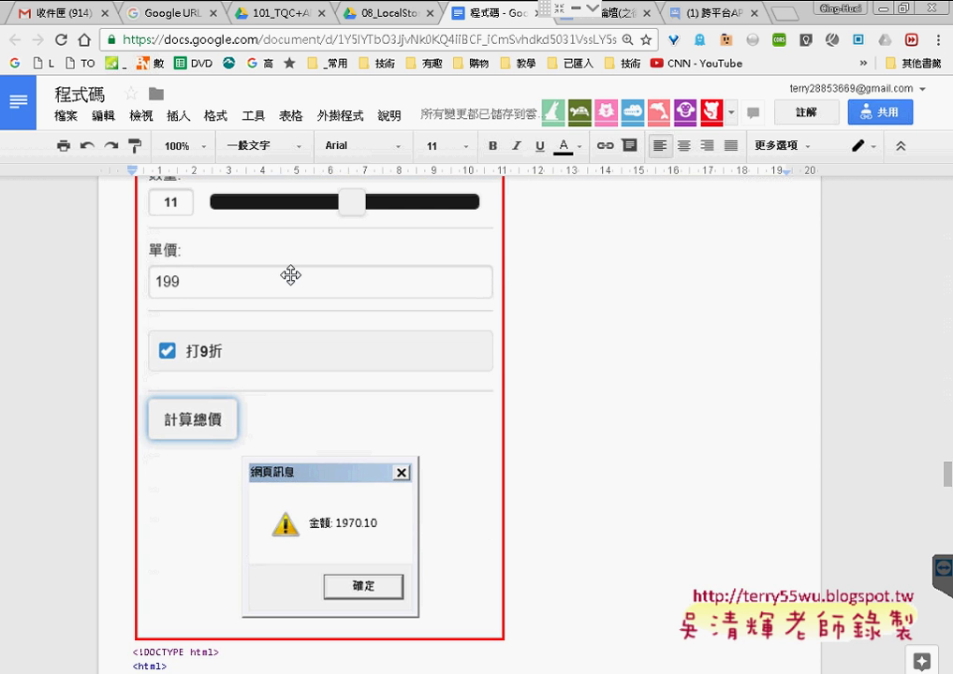
{"action": "scroll", "coordinate": [309, 284], "scroll_direction": "up", "scroll_amount": 1}
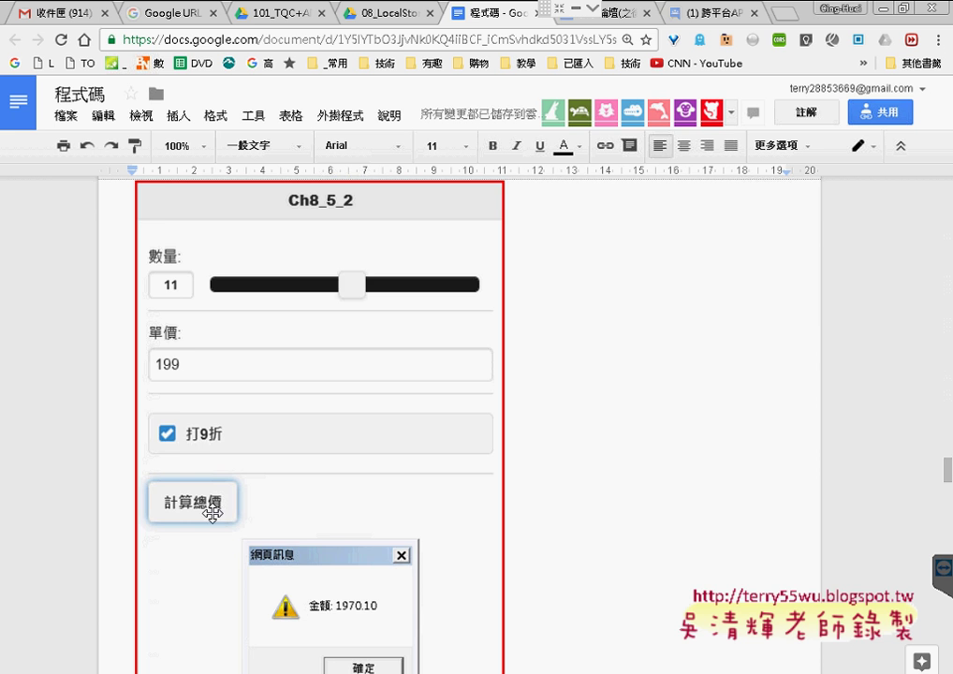
{"action": "scroll", "coordinate": [417, 534], "scroll_direction": "down", "scroll_amount": 2}
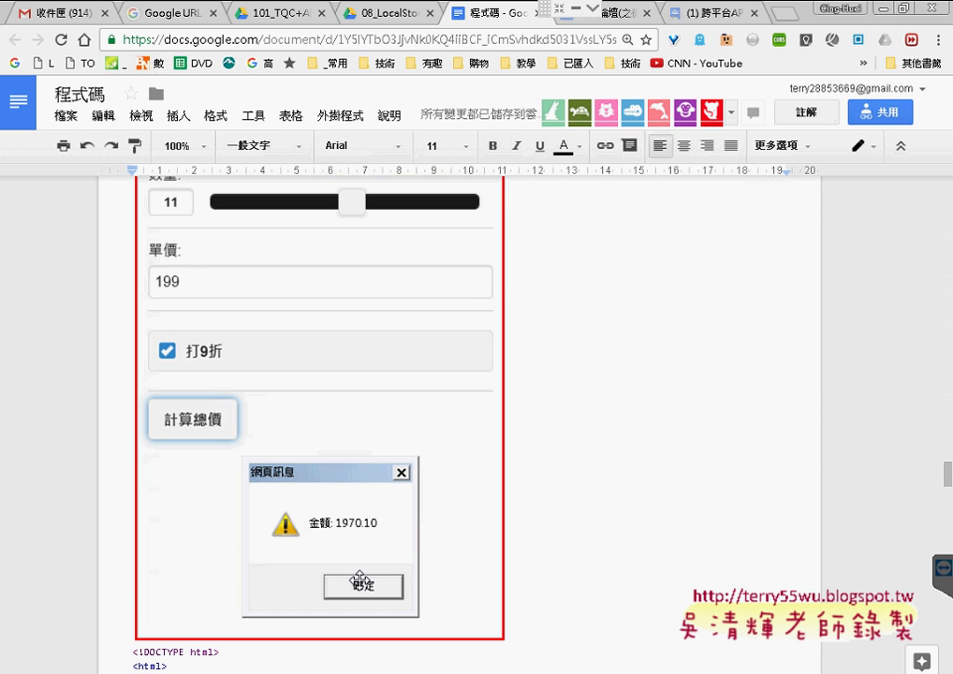
{"action": "scroll", "coordinate": [320, 377], "scroll_direction": "up", "scroll_amount": 2}
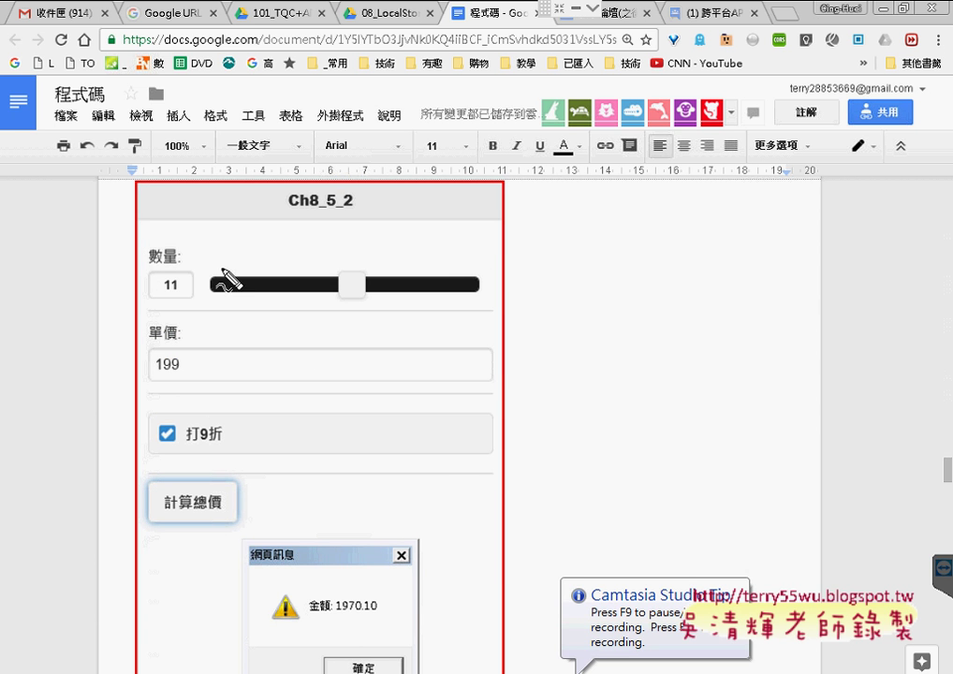
Step: Circle the 數量 and 計算總價 parts of the Ch8_5_2 form in red, clear the marks, and switch to Dreamweaver
{"action": "mouse_move", "coordinate": [139, 309]}
{"action": "left_mouse_down"}
{"action": "mouse_move", "coordinate": [192, 304]}
{"action": "mouse_move", "coordinate": [200, 400]}
{"action": "left_mouse_up"}
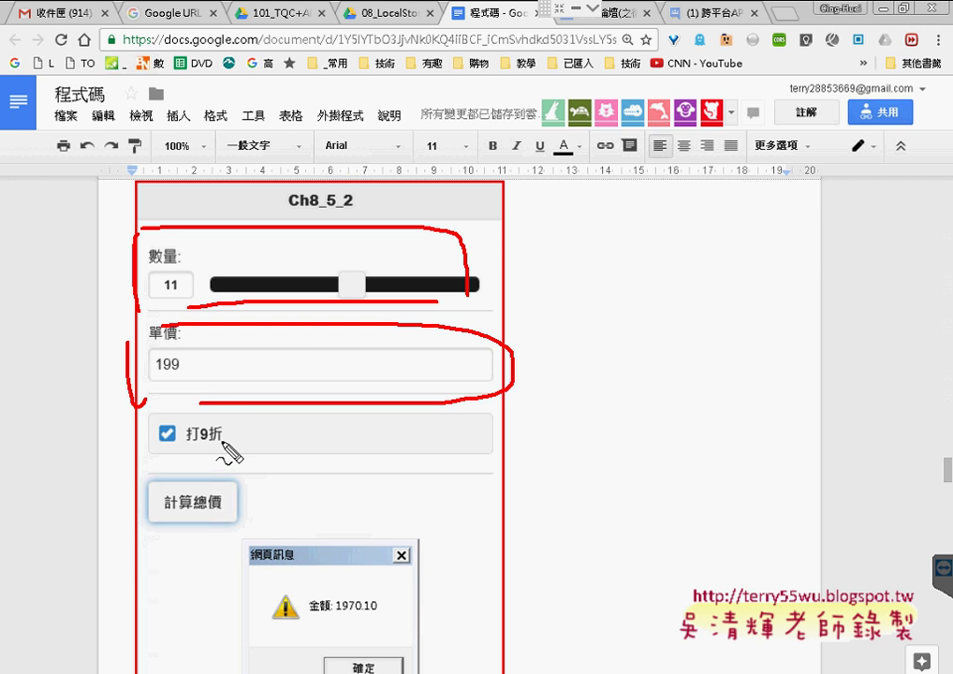
{"action": "left_click_drag", "start_coordinate": [239, 473], "coordinate": [200, 536]}
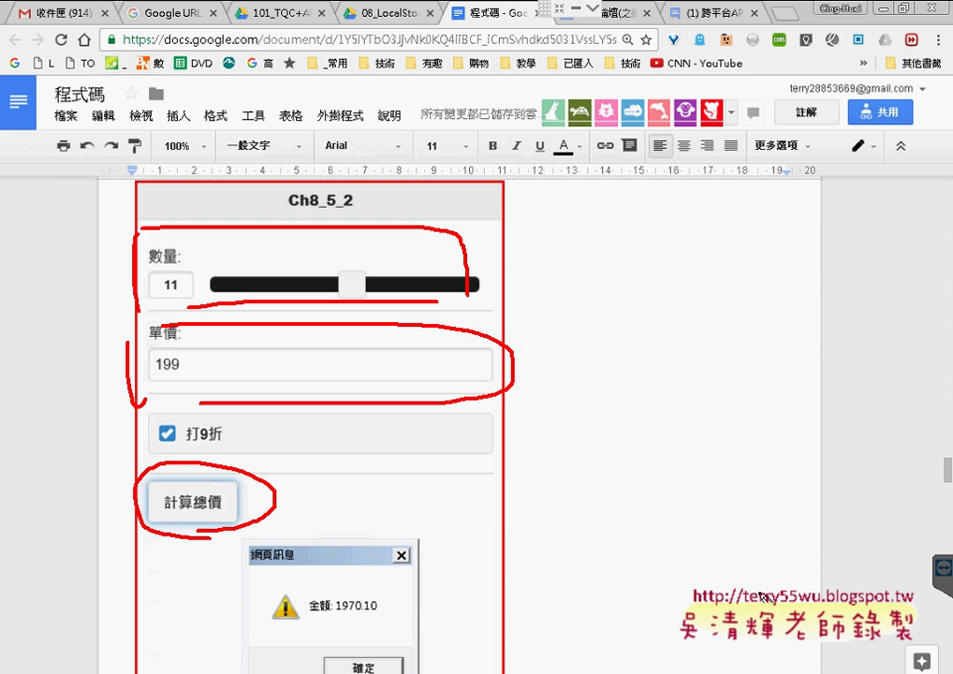
{"action": "key", "text": "e"}
{"action": "key", "text": "alt+Tab"}
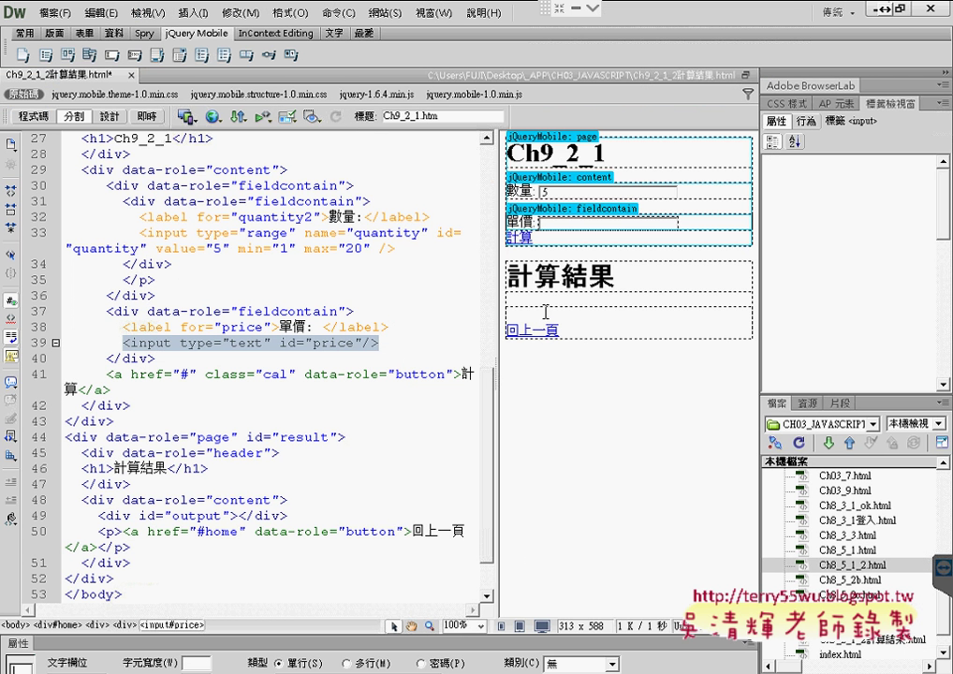
Step: Turn on Live View, set the quantity slider to 12, and widen the preview pane
{"action": "left_click", "coordinate": [152, 118]}
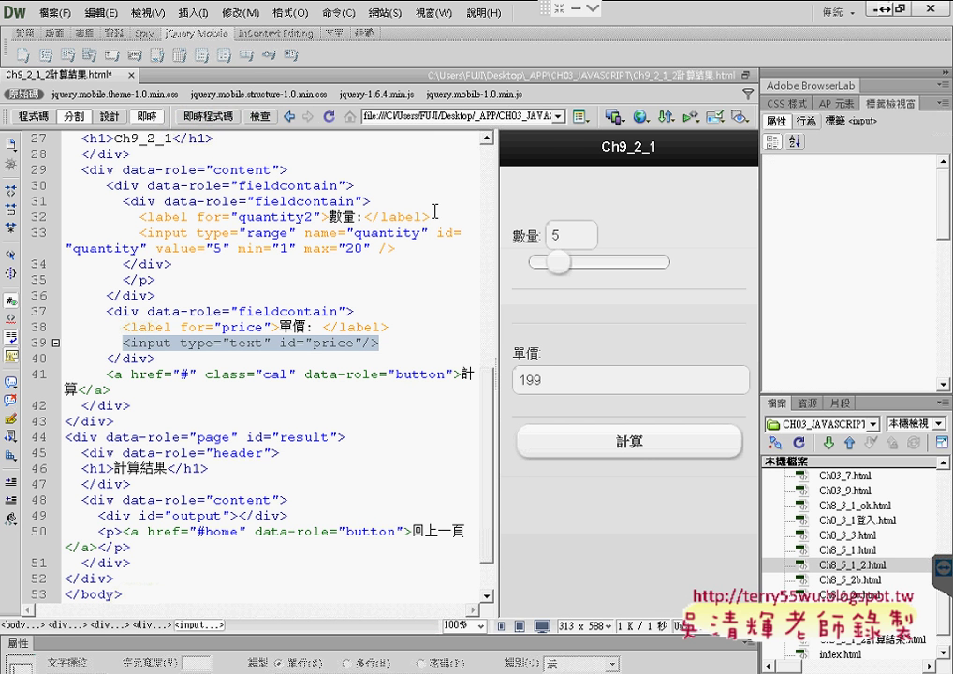
{"action": "left_click_drag", "start_coordinate": [559, 264], "coordinate": [613, 271]}
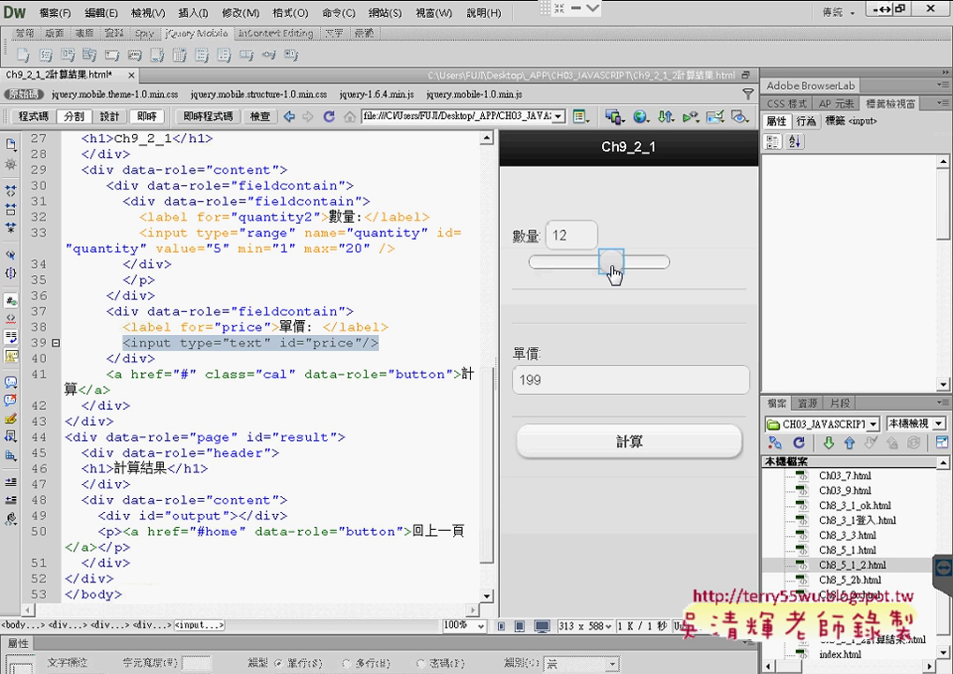
{"action": "mouse_move", "coordinate": [613, 272]}
{"action": "left_click_drag", "start_coordinate": [498, 328], "coordinate": [355, 333]}
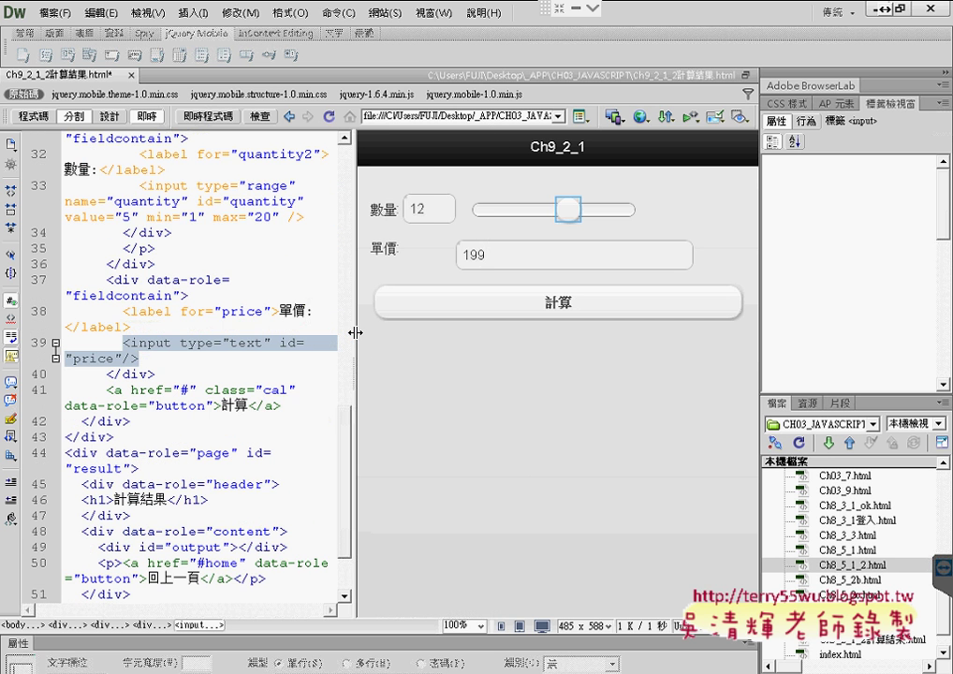
Step: Calculate 12 items at 199 to get 總金額 2388, then go back to the form
{"action": "left_click", "coordinate": [551, 260]}
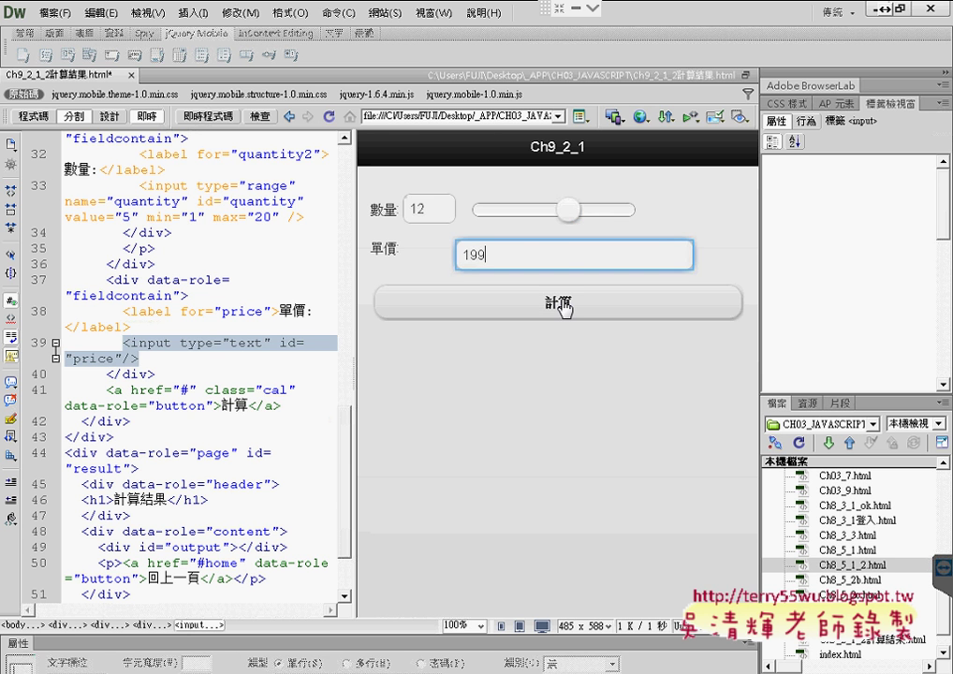
{"action": "left_click", "coordinate": [562, 303]}
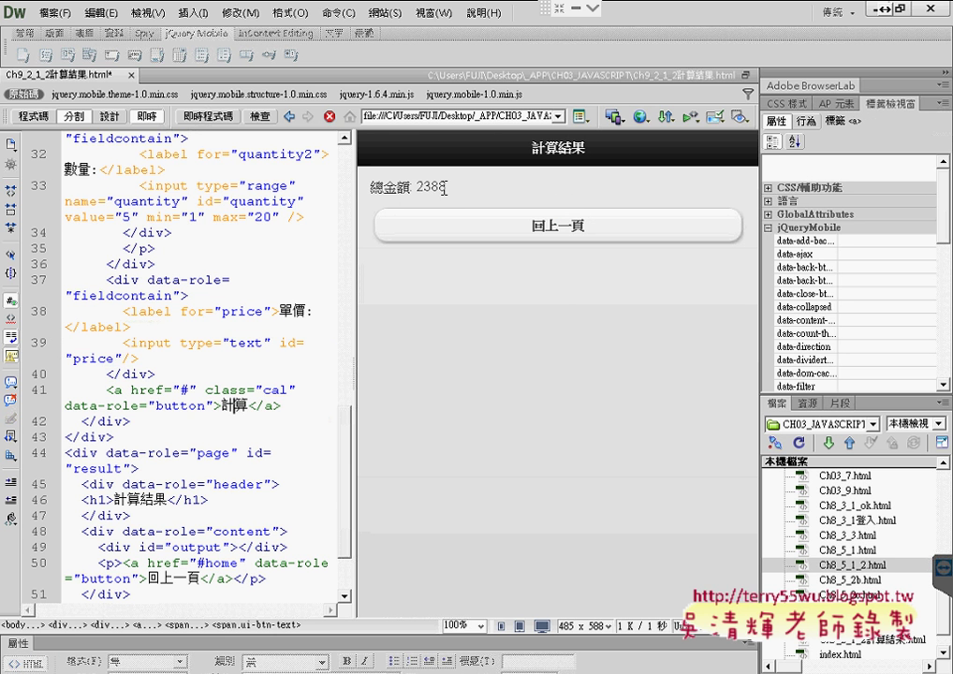
{"action": "left_click", "coordinate": [444, 188]}
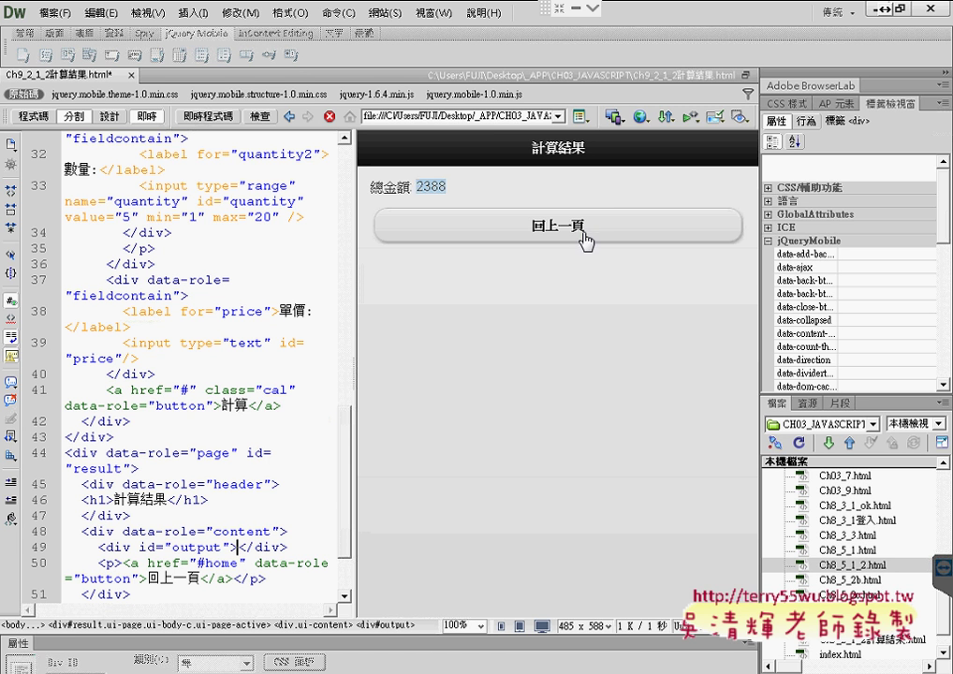
{"action": "left_click", "coordinate": [585, 234]}
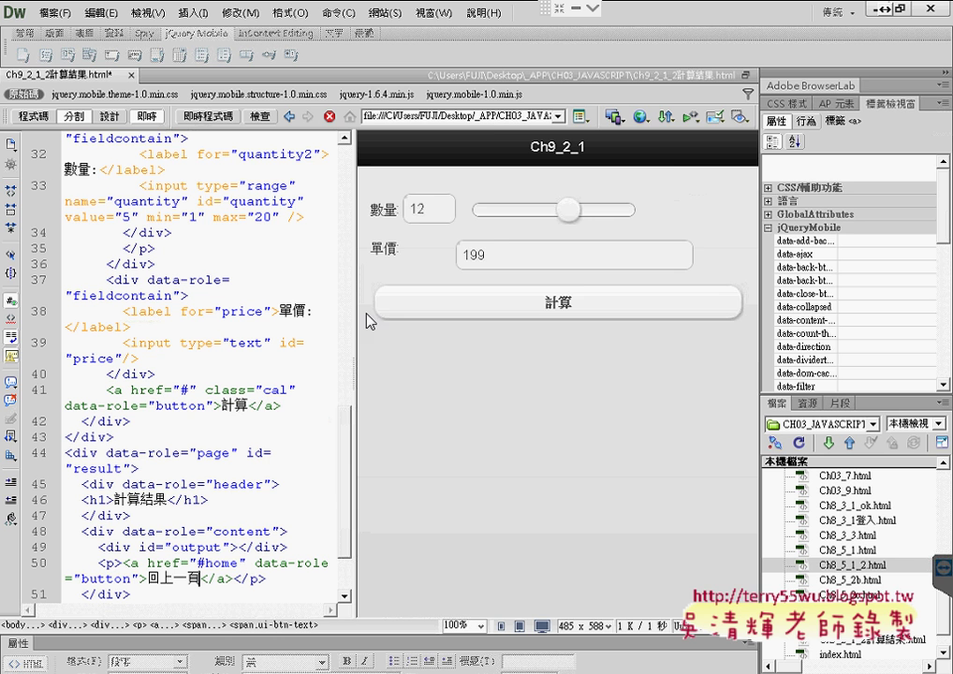
Step: Recalculate to confirm 總金額 2388 and return to the Ch9_2_1 form via 回上一頁
{"action": "left_click", "coordinate": [573, 307]}
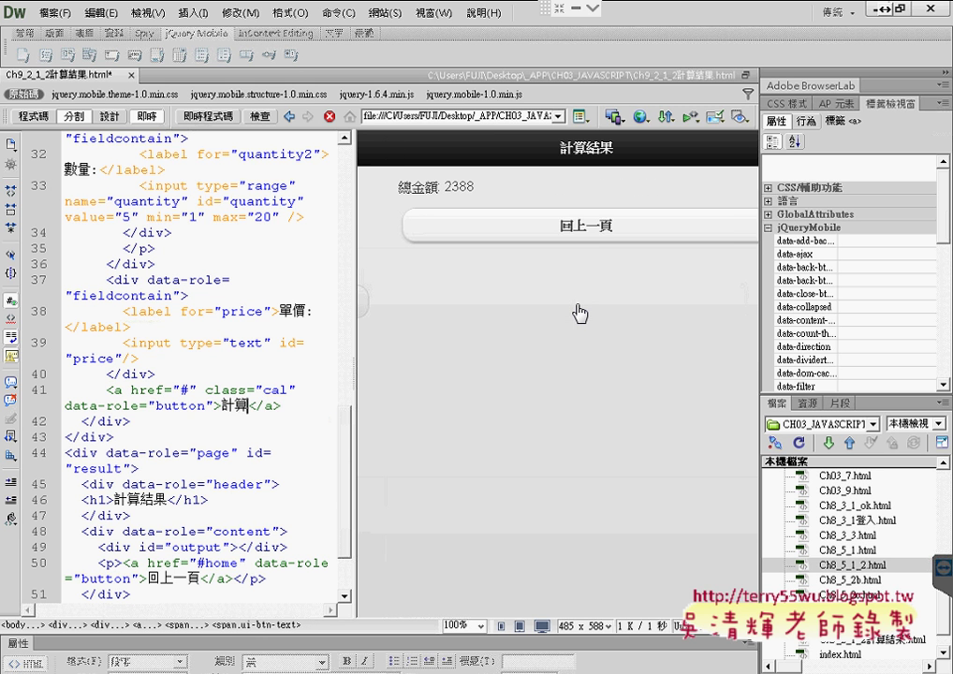
{"action": "left_click", "coordinate": [575, 227]}
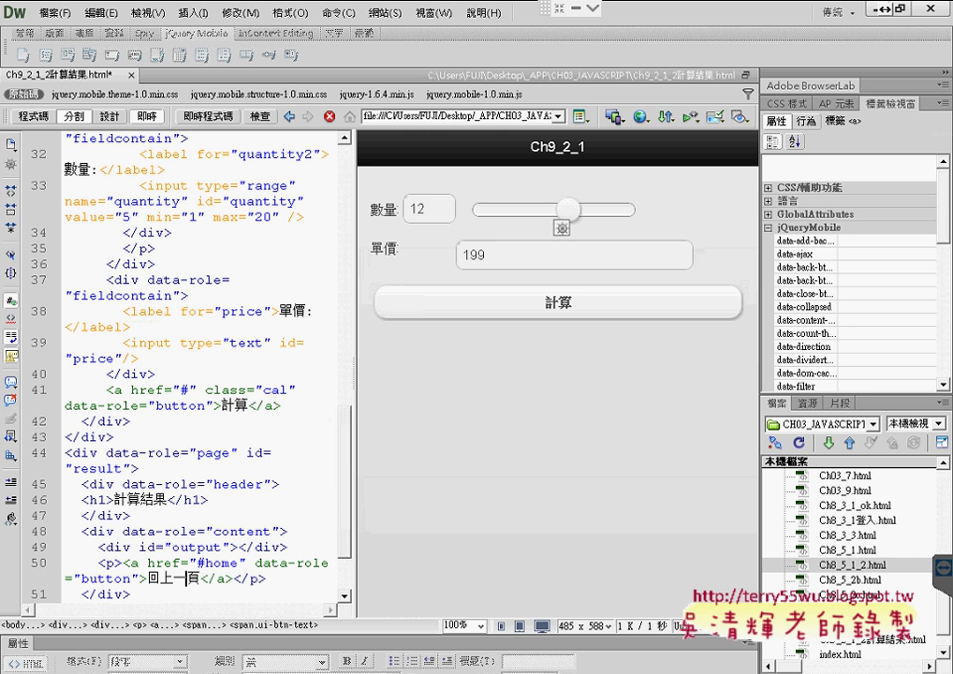
{"action": "mouse_move", "coordinate": [347, 673]}
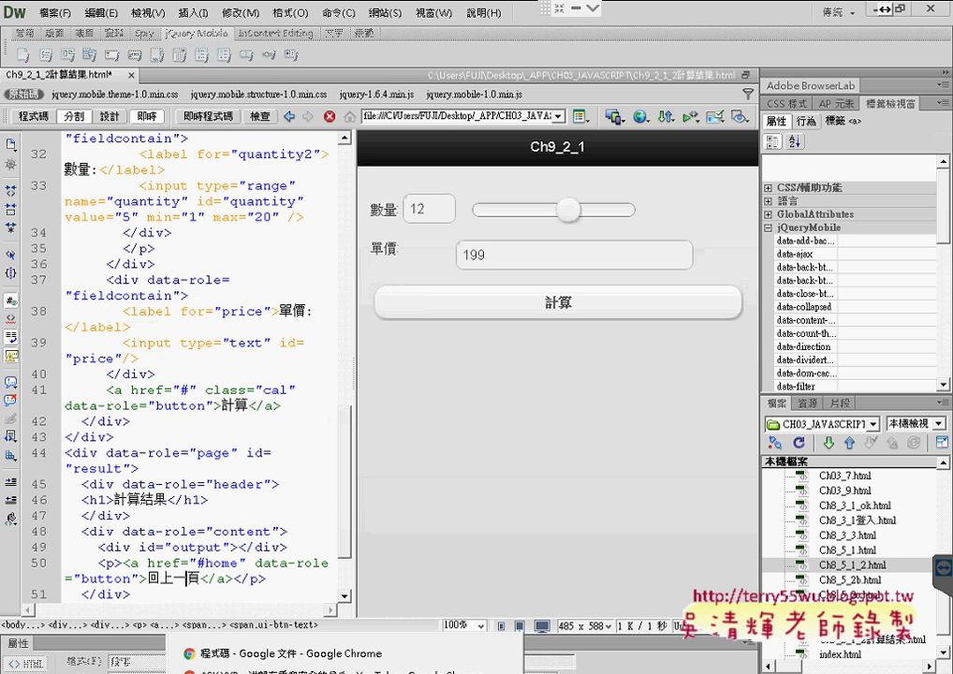
Step: Switch to the Drive tab in Chrome and go back up to the _雲端白板 folder
{"action": "left_click", "coordinate": [347, 659]}
{"action": "left_click", "coordinate": [382, 17]}
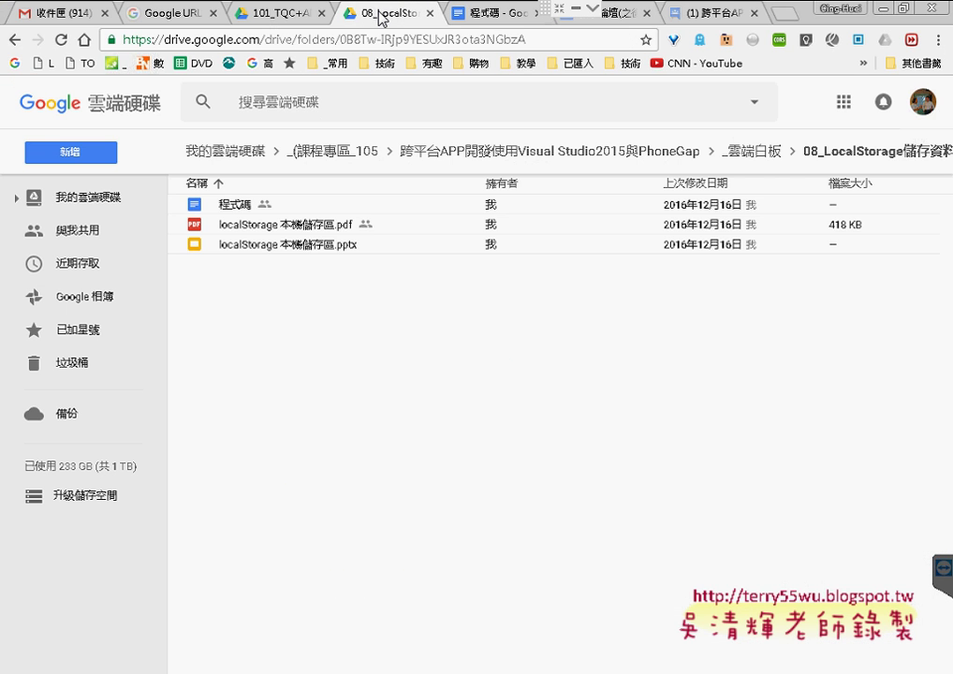
{"action": "left_click", "coordinate": [14, 40]}
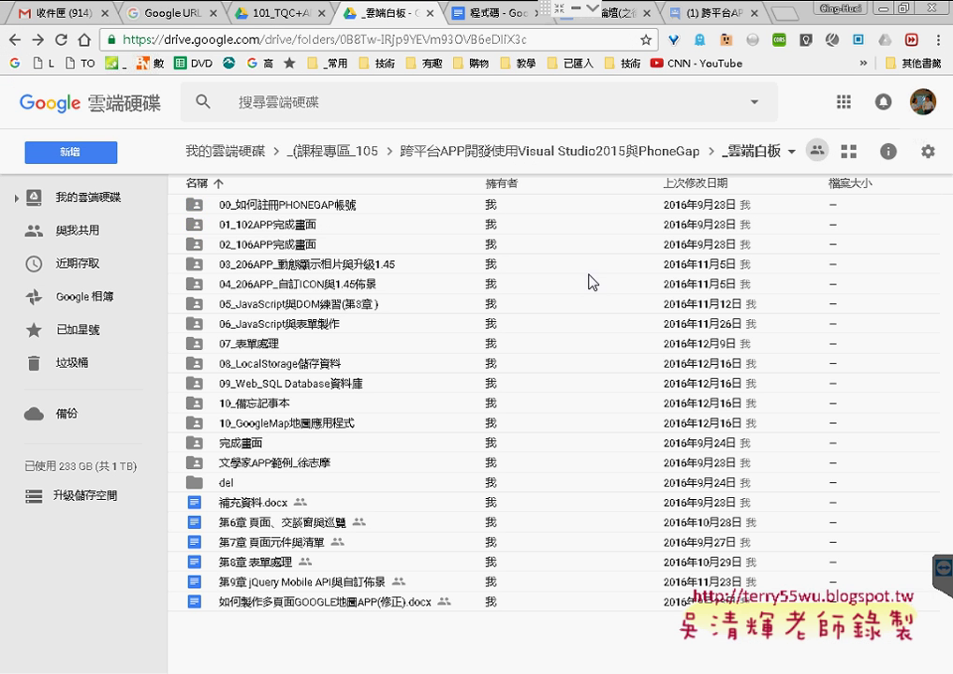
Step: Select the 08_LocalStorage, 09_Web_SQL and 10_備忘記事本 chapter folders in turn
{"action": "left_click", "coordinate": [267, 365]}
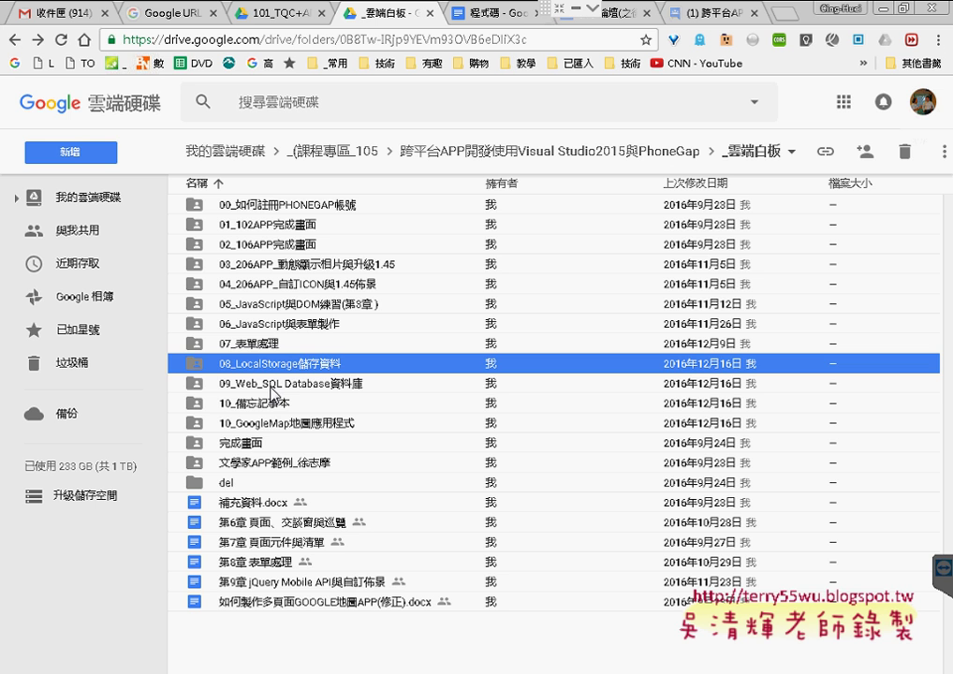
{"action": "left_click", "coordinate": [271, 389]}
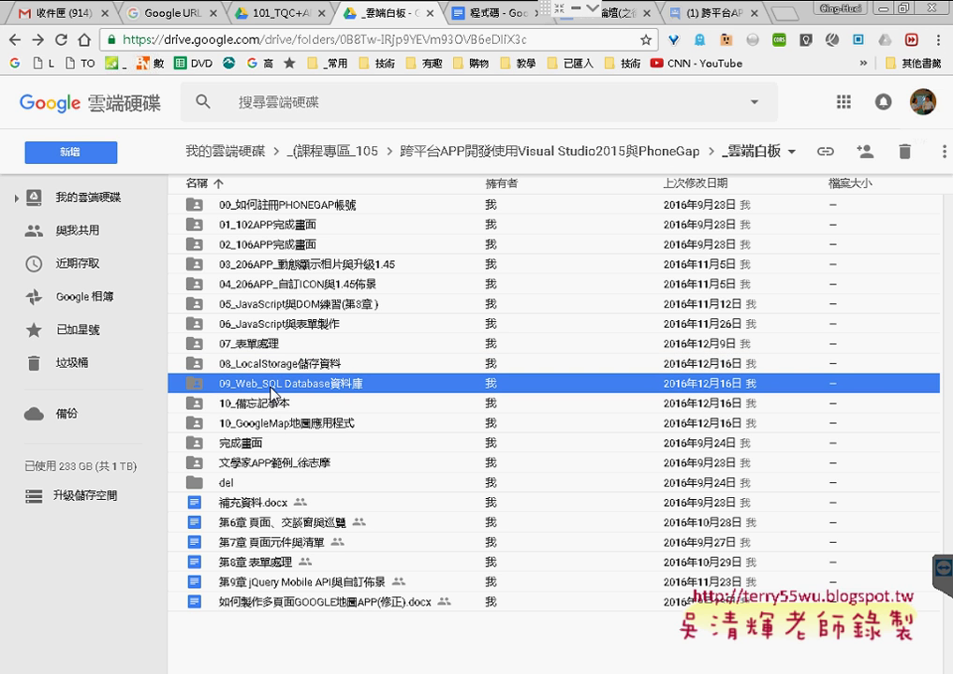
{"action": "left_click", "coordinate": [281, 404]}
{"action": "left_click", "coordinate": [296, 367]}
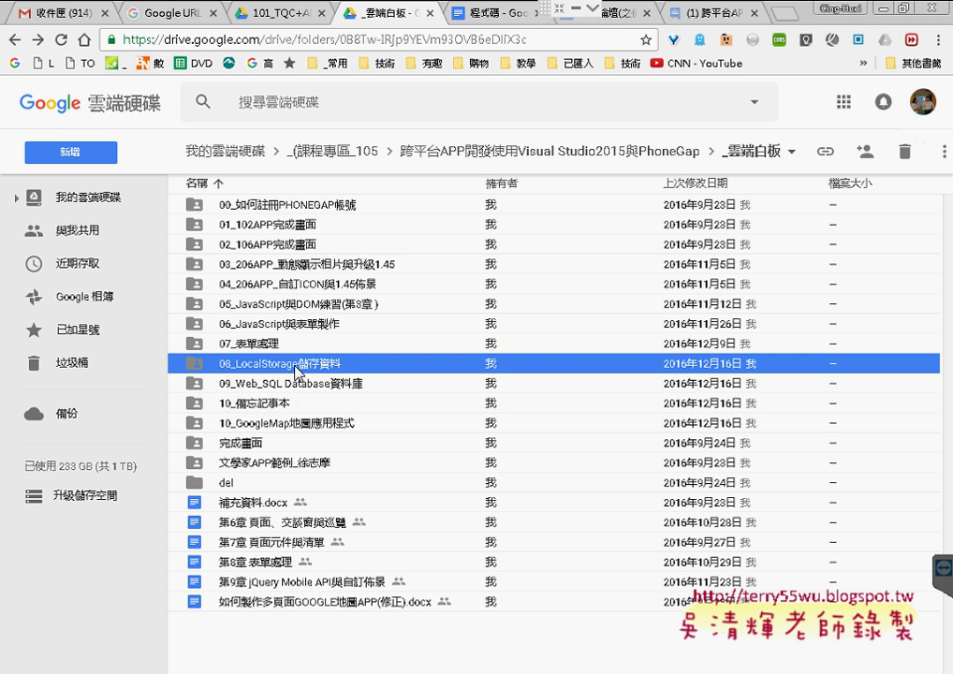
{"action": "left_click", "coordinate": [283, 386]}
{"action": "left_click", "coordinate": [273, 406]}
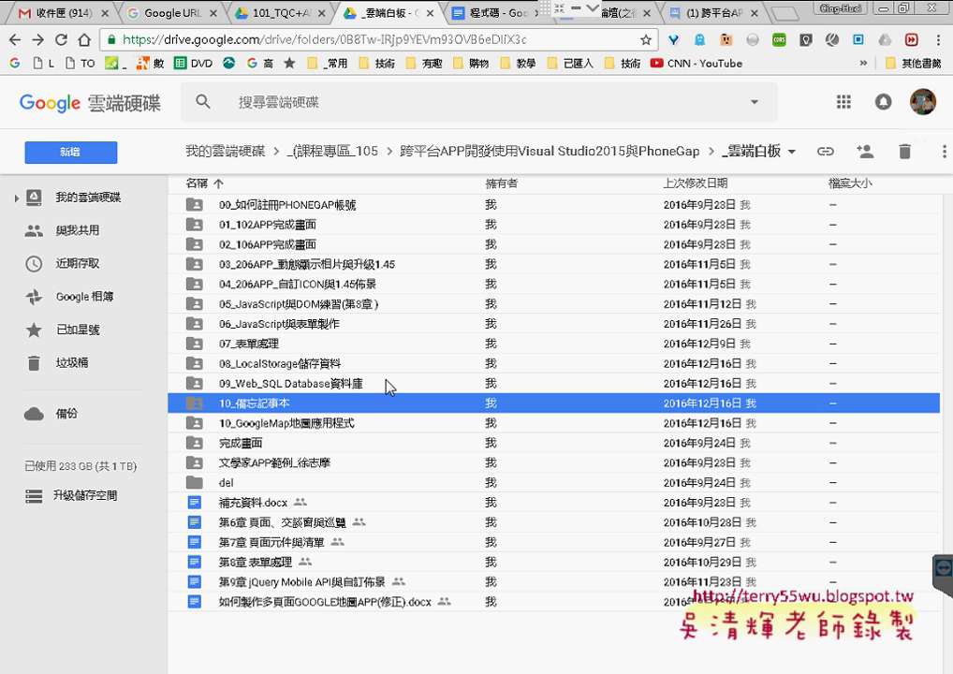
{"action": "left_click", "coordinate": [330, 432]}
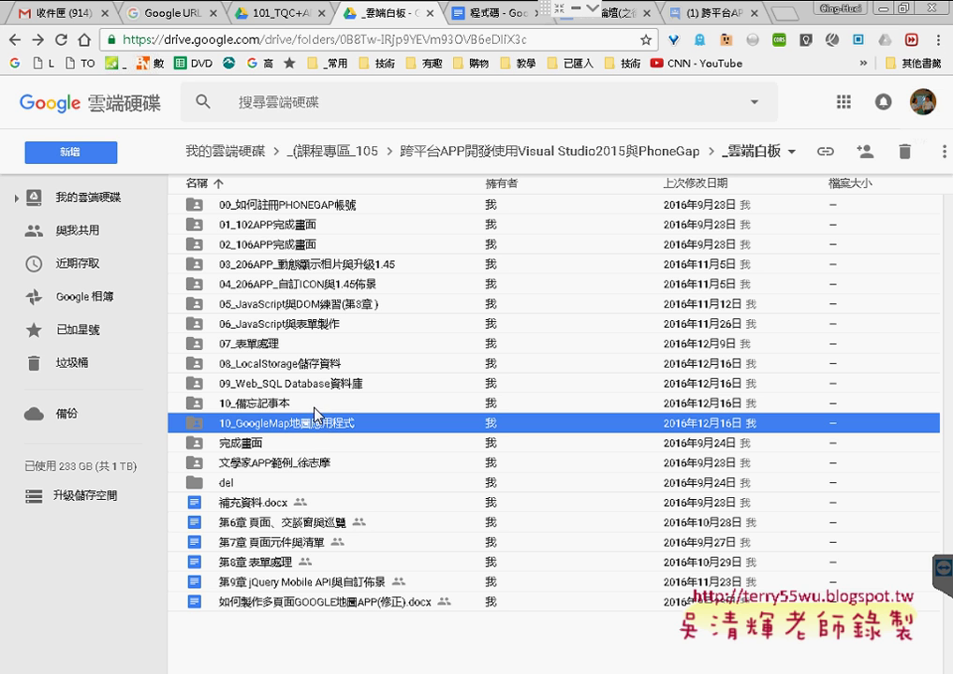
Step: Open the 08_LocalStorage儲存資料 folder and preview localStorage 本機儲存區.pdf
{"action": "double_click", "coordinate": [296, 365]}
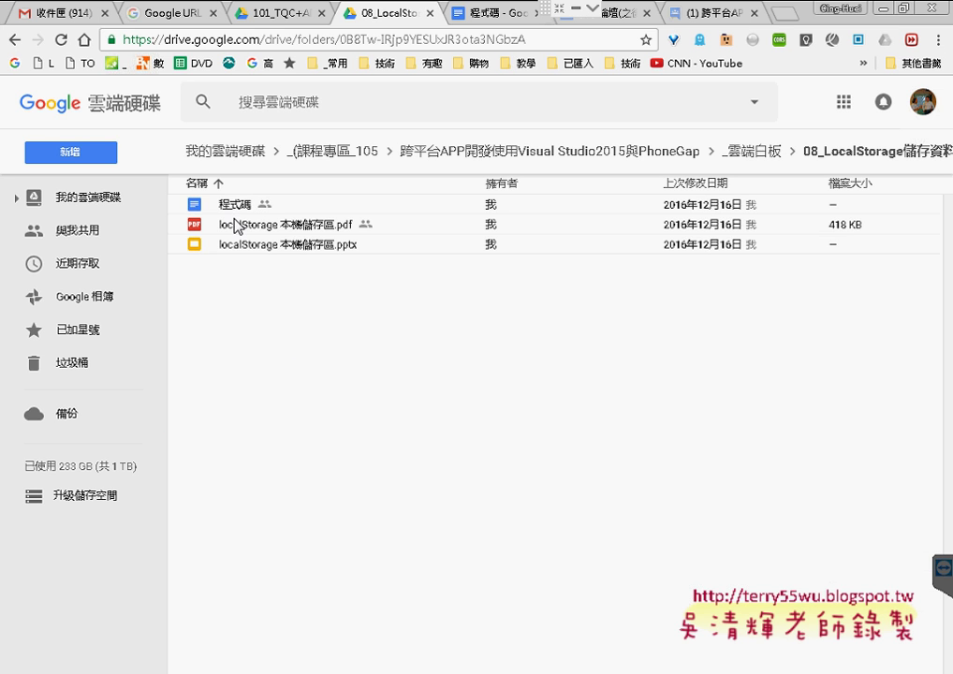
{"action": "left_click", "coordinate": [251, 229]}
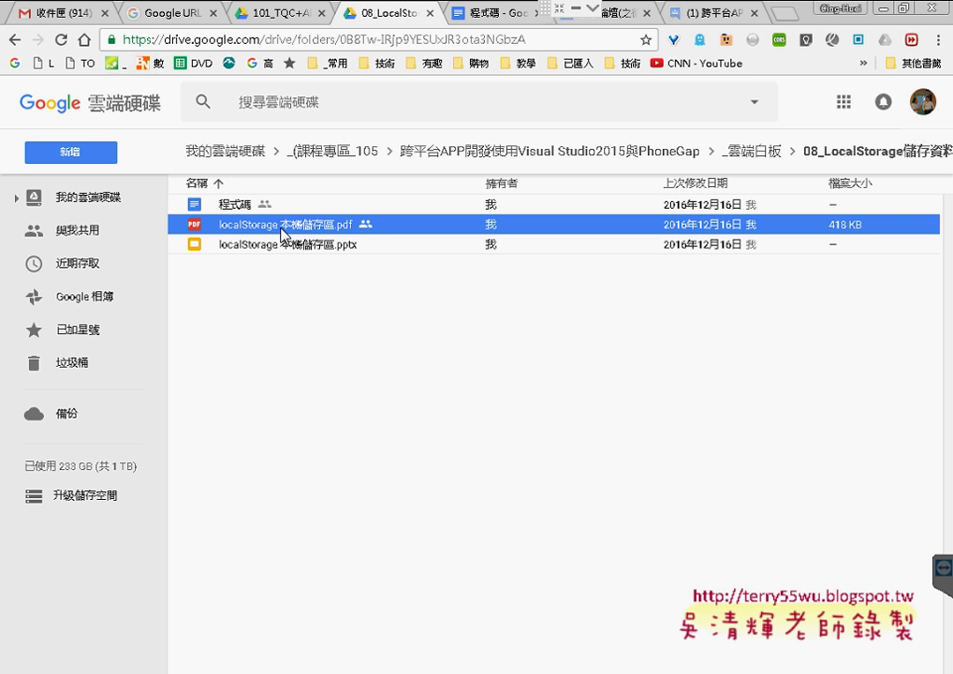
{"action": "key", "text": "Return"}
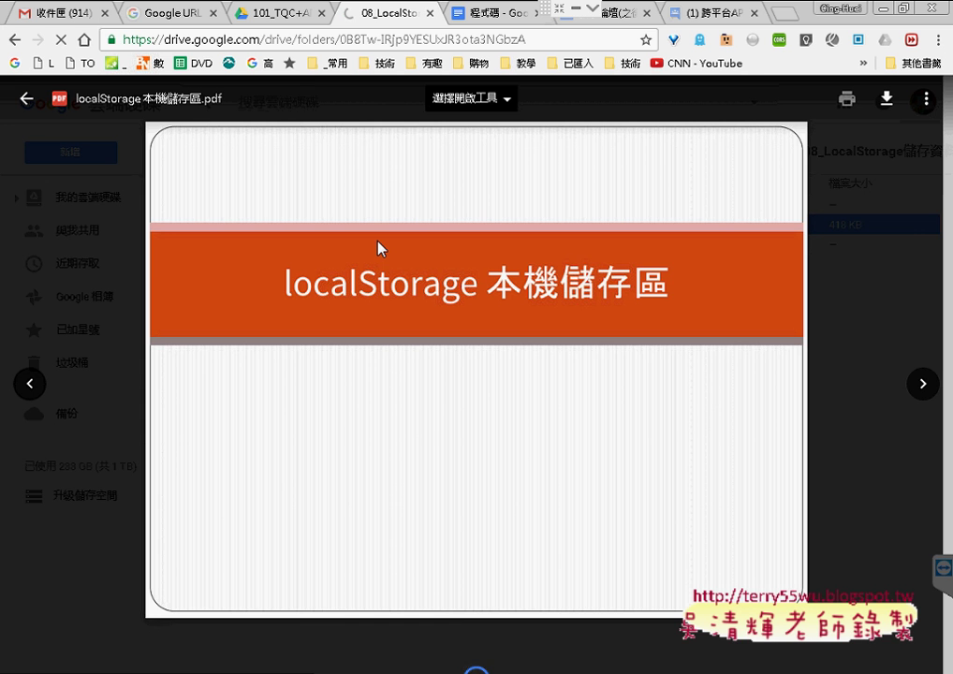
Step: Scroll to the second slide and highlight the word HTML5
{"action": "scroll", "coordinate": [553, 298], "scroll_direction": "down", "scroll_amount": 1}
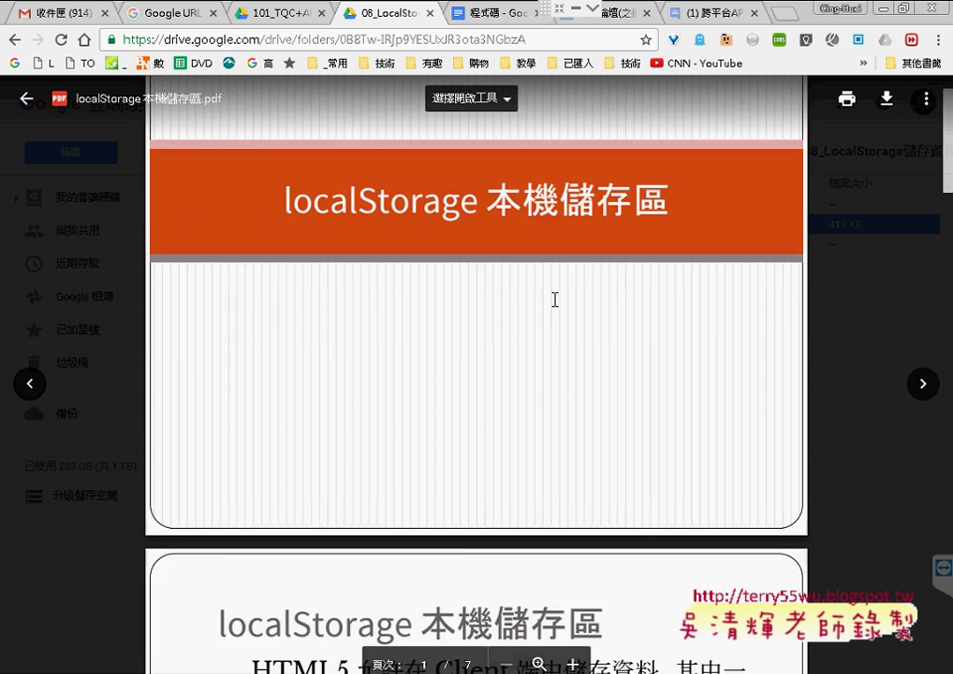
{"action": "scroll", "coordinate": [554, 298], "scroll_direction": "down", "scroll_amount": 1}
{"action": "scroll", "coordinate": [556, 306], "scroll_direction": "down", "scroll_amount": 1}
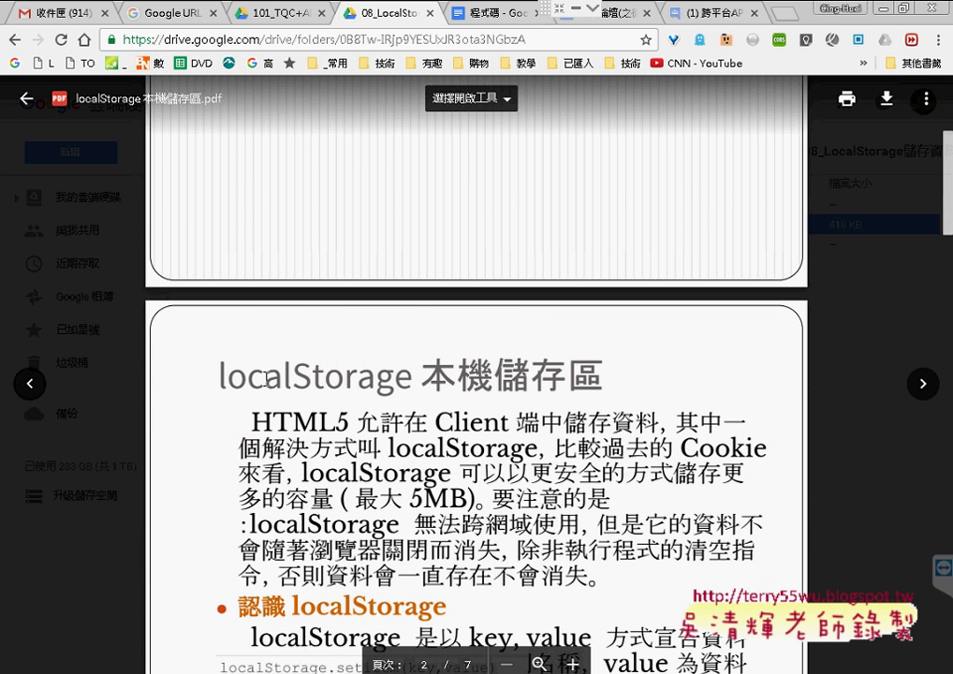
{"action": "scroll", "coordinate": [350, 360], "scroll_direction": "down", "scroll_amount": 2}
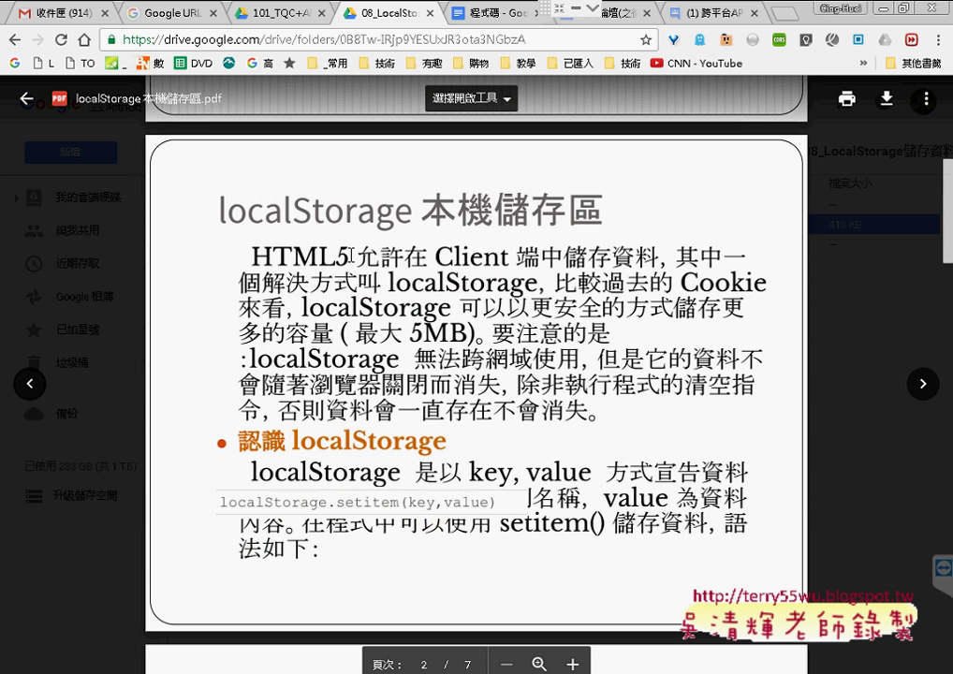
{"action": "left_click_drag", "start_coordinate": [351, 255], "coordinate": [253, 256]}
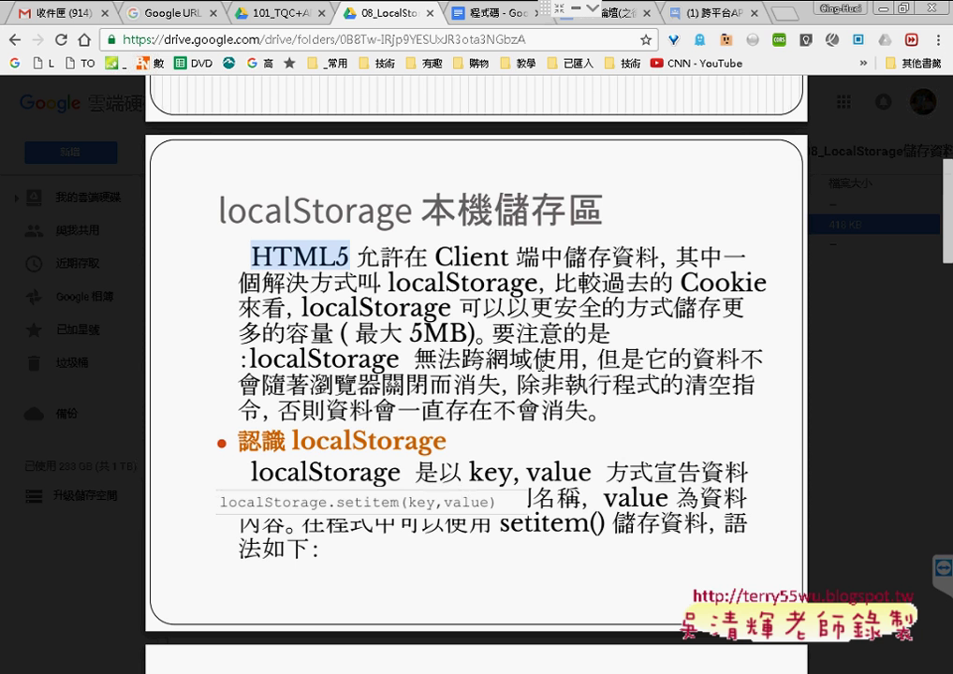
Step: Read the localStorage methods table and example code on pages 3–5, then close the preview
{"action": "scroll", "coordinate": [487, 375], "scroll_direction": "down", "scroll_amount": 4}
{"action": "scroll", "coordinate": [384, 297], "scroll_direction": "down", "scroll_amount": 2}
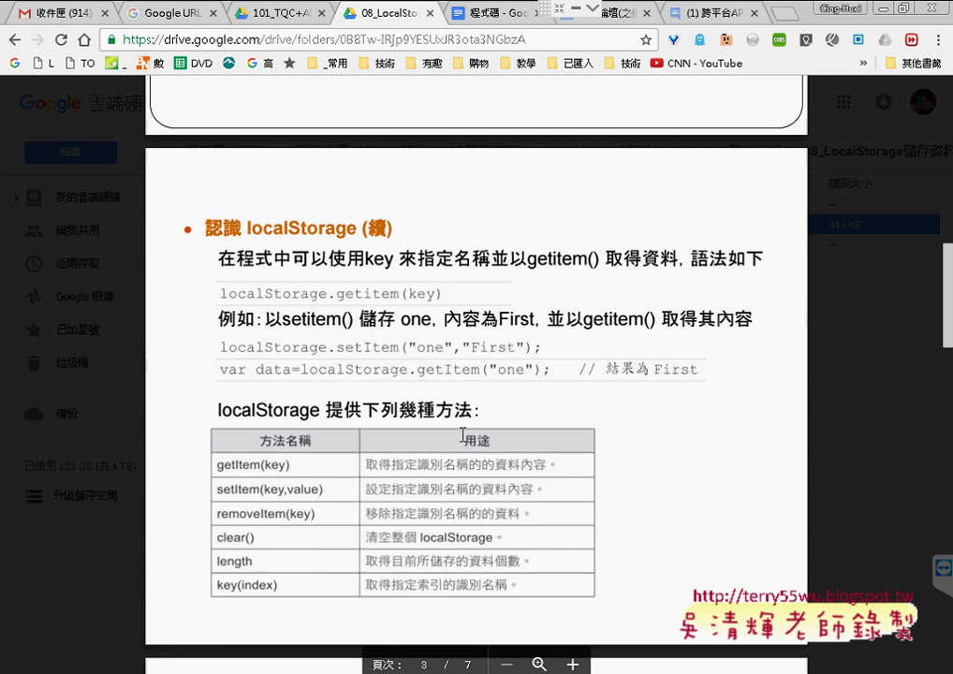
{"action": "scroll", "coordinate": [348, 326], "scroll_direction": "down", "scroll_amount": 1}
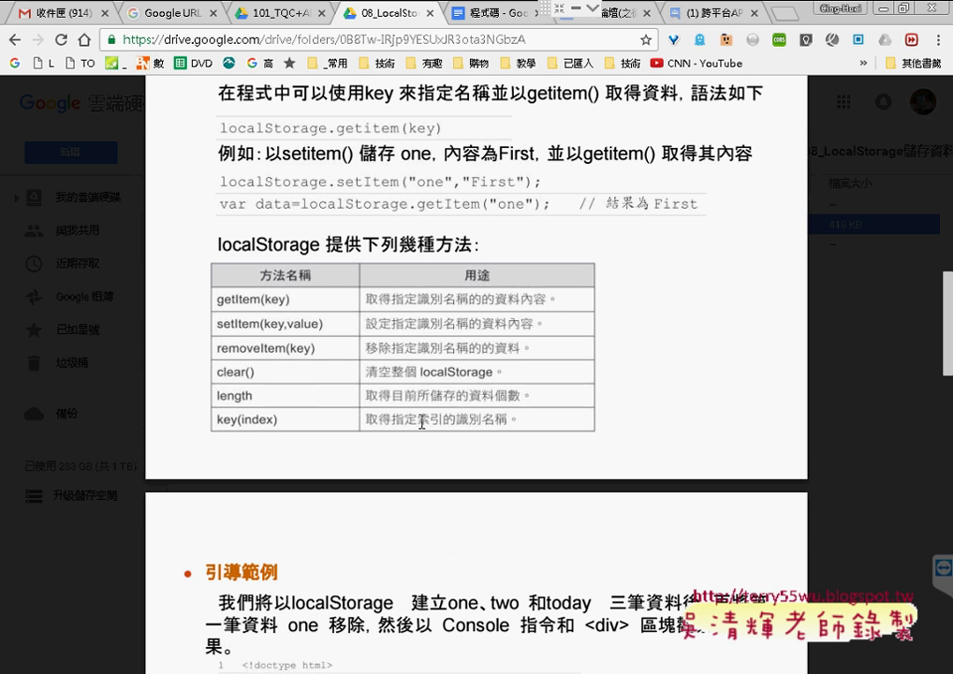
{"action": "scroll", "coordinate": [421, 424], "scroll_direction": "down", "scroll_amount": 5}
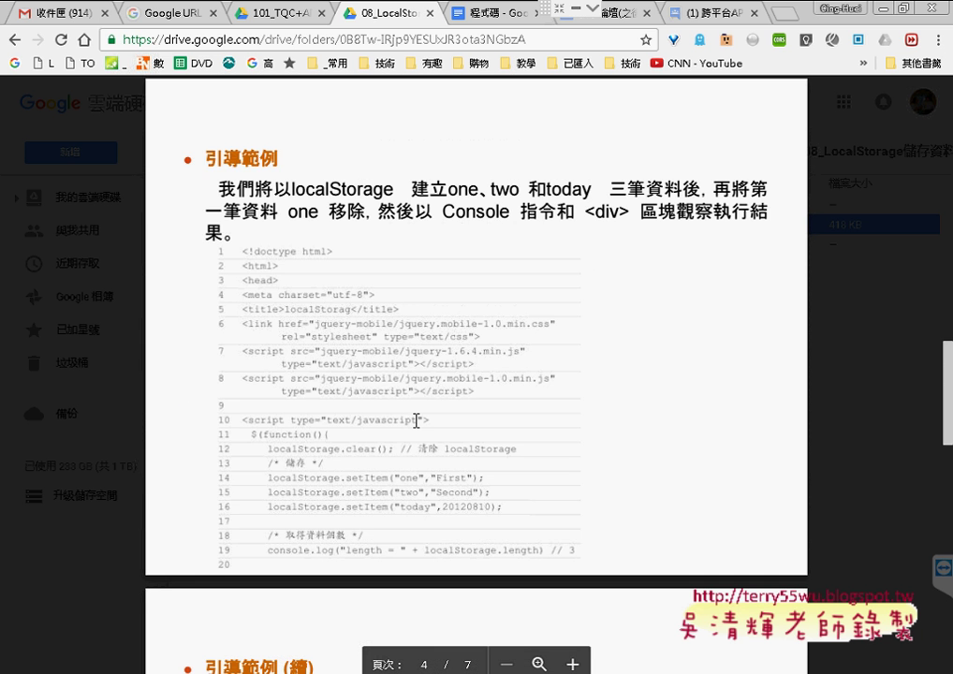
{"action": "scroll", "coordinate": [346, 415], "scroll_direction": "down", "scroll_amount": 5}
{"action": "scroll", "coordinate": [347, 415], "scroll_direction": "down", "scroll_amount": 2}
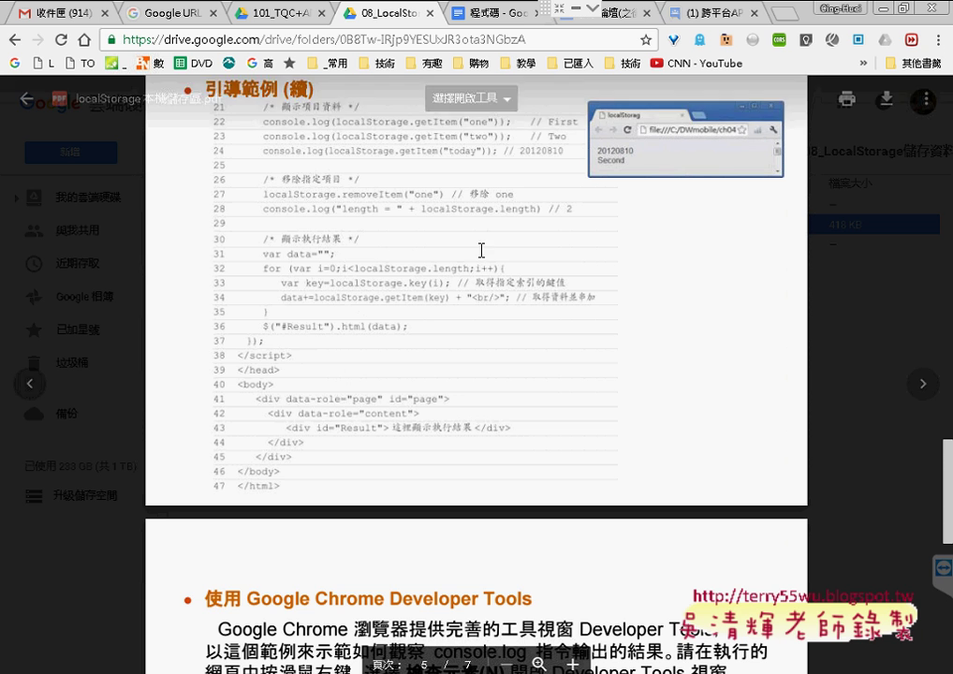
{"action": "left_click", "coordinate": [27, 98]}
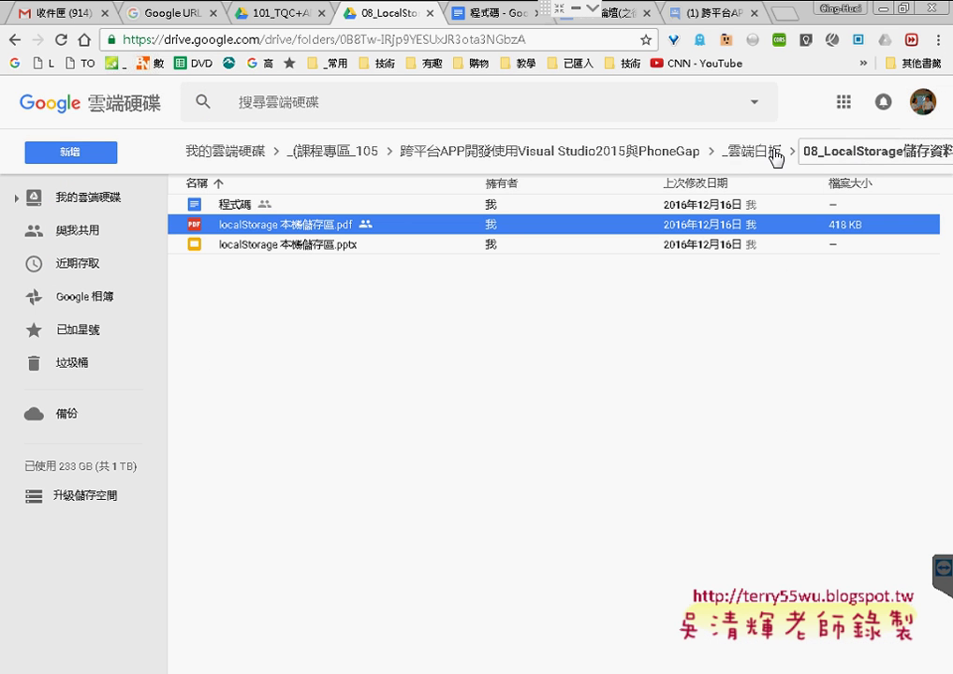
Step: Go up to _雲端白板, enter the 09_Web_SQL folder and open Web SQL Database資料庫.pdf
{"action": "left_click", "coordinate": [751, 155]}
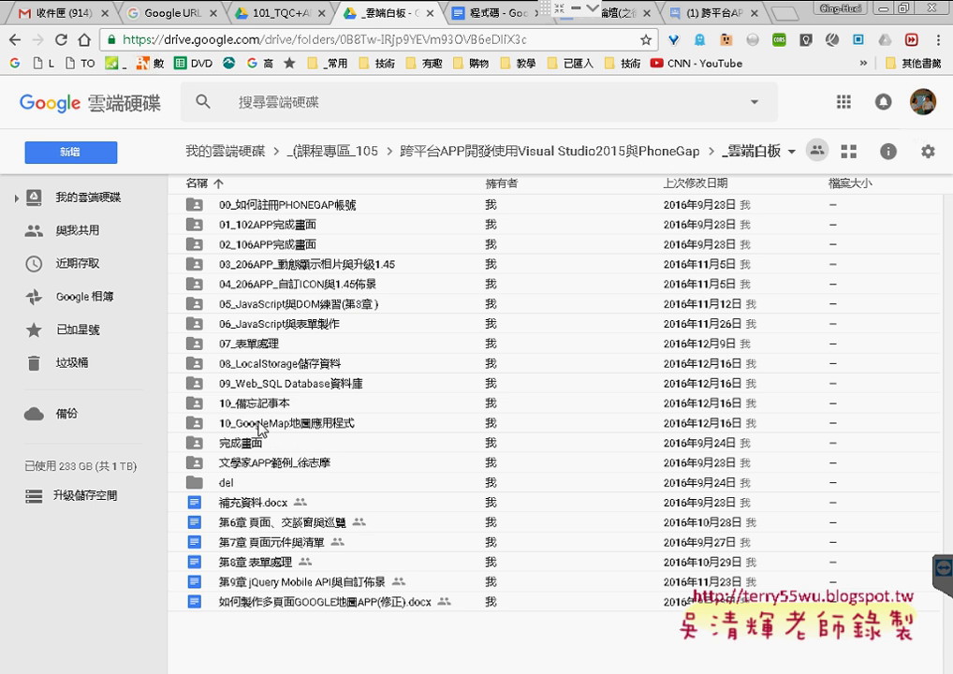
{"action": "double_click", "coordinate": [238, 383]}
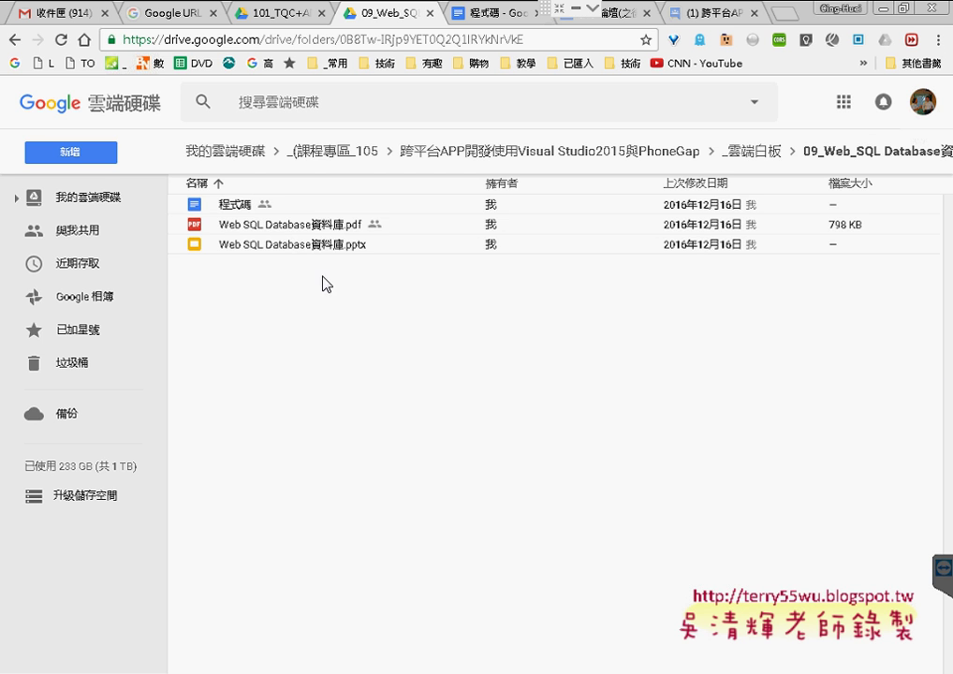
{"action": "double_click", "coordinate": [286, 228]}
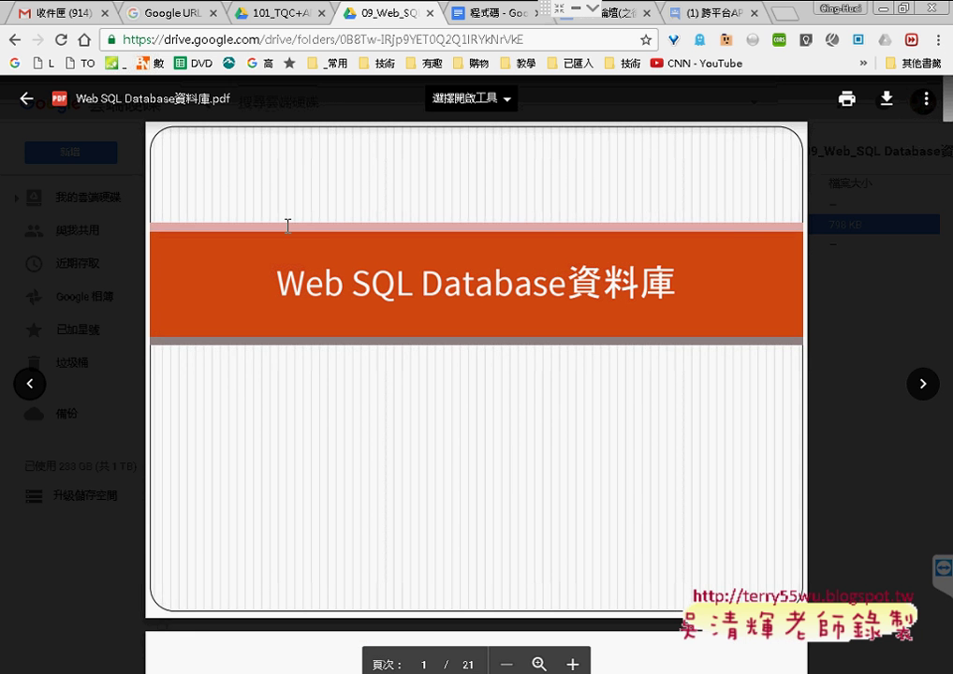
Step: Scroll to page 2 covering the 4.5 Web SQL Database execution steps
{"action": "scroll", "coordinate": [300, 251], "scroll_direction": "down", "scroll_amount": 2}
{"action": "scroll", "coordinate": [305, 249], "scroll_direction": "down", "scroll_amount": 1}
{"action": "scroll", "coordinate": [305, 248], "scroll_direction": "down", "scroll_amount": 3}
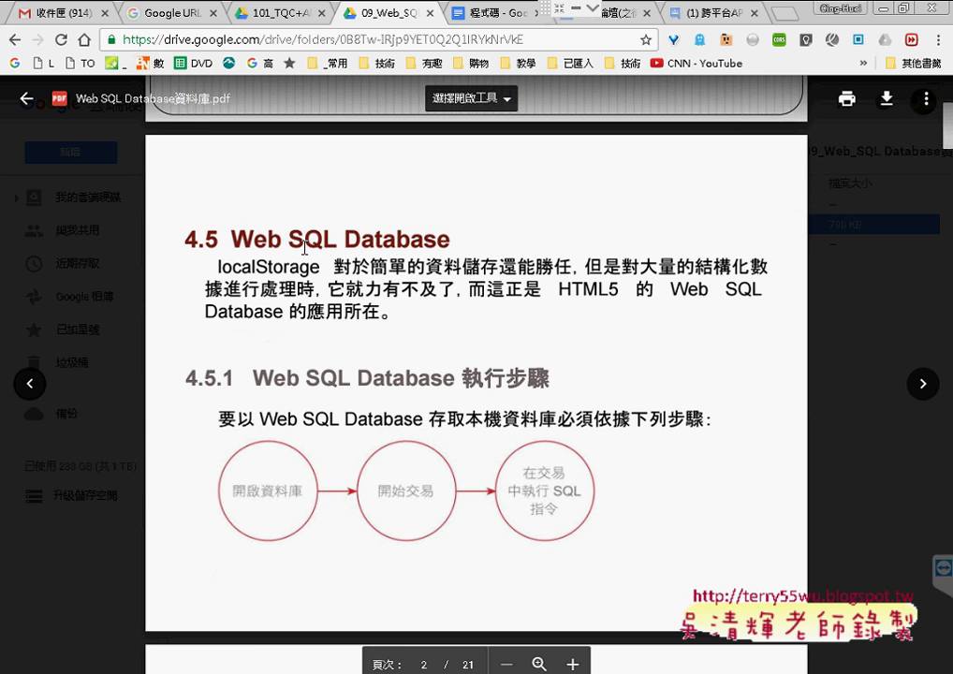
{"action": "scroll", "coordinate": [305, 248], "scroll_direction": "down", "scroll_amount": 2}
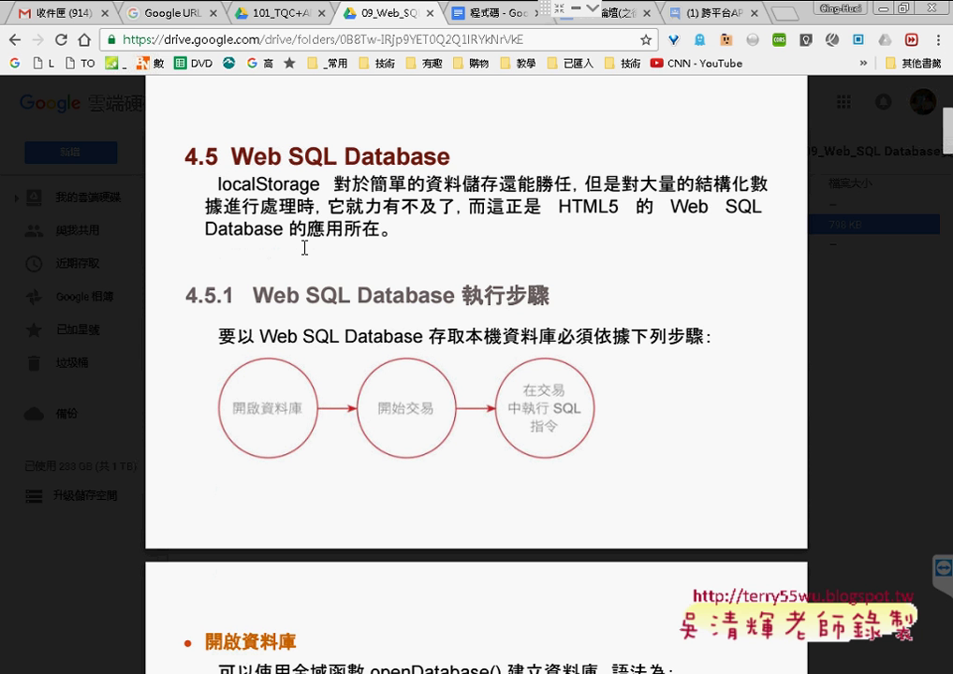
{"action": "mouse_move", "coordinate": [290, 19]}
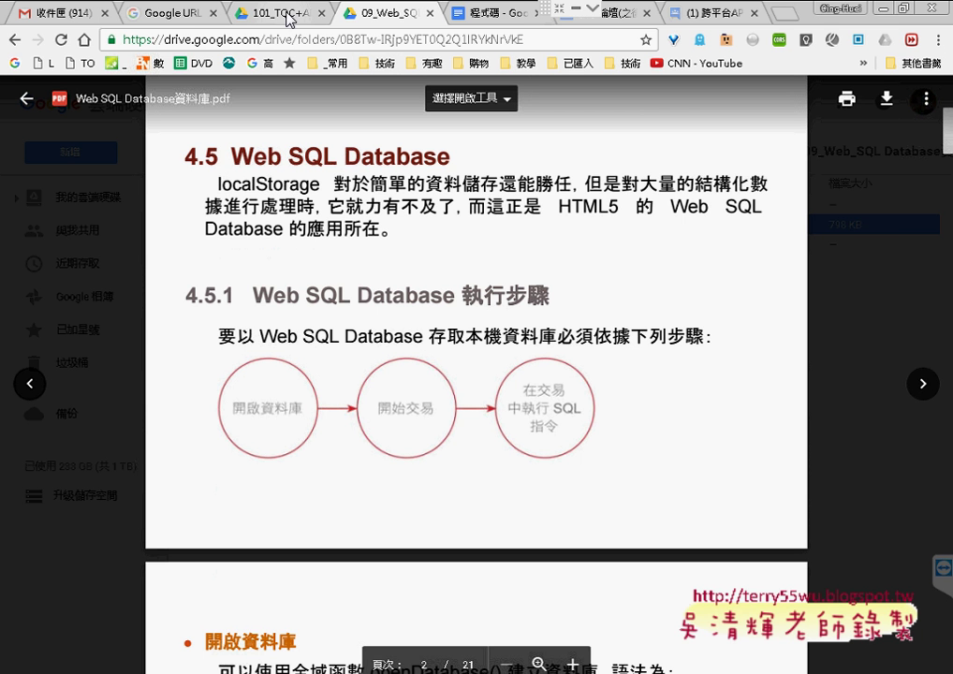
Step: Close the Web SQL PDF preview and select 08_LocalStorage儲存資料 in the _雲端白板 listing
{"action": "left_click", "coordinate": [18, 44]}
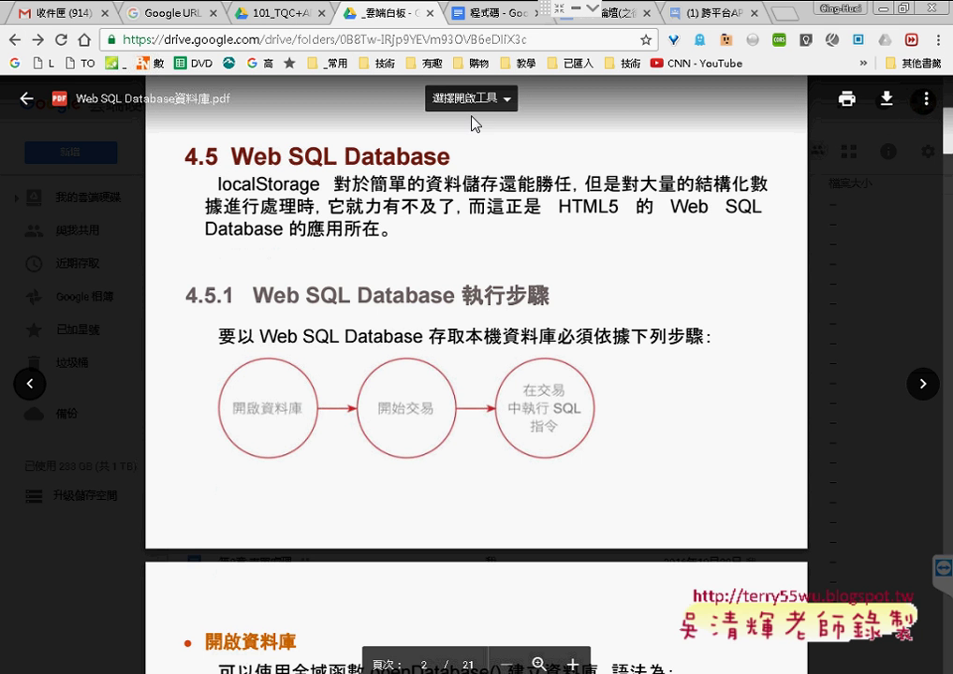
{"action": "left_click", "coordinate": [26, 99]}
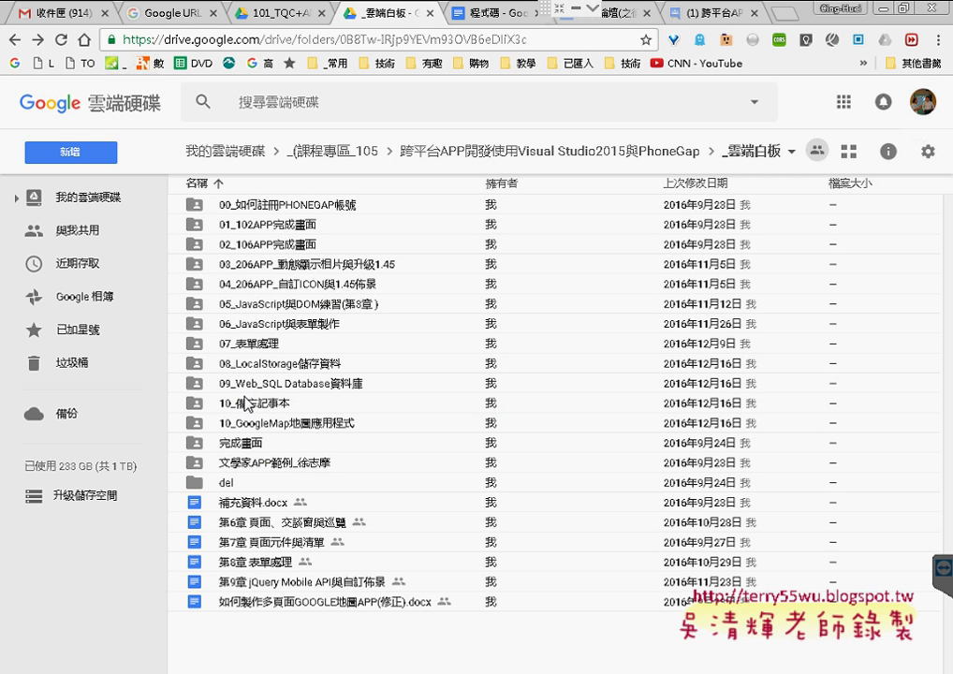
{"action": "left_click", "coordinate": [267, 371]}
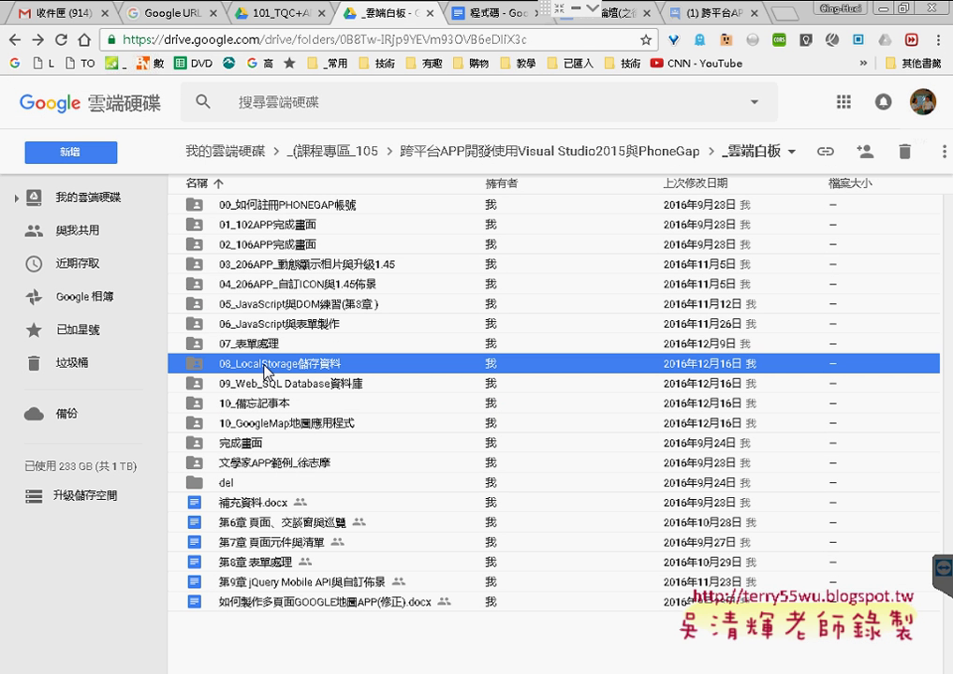